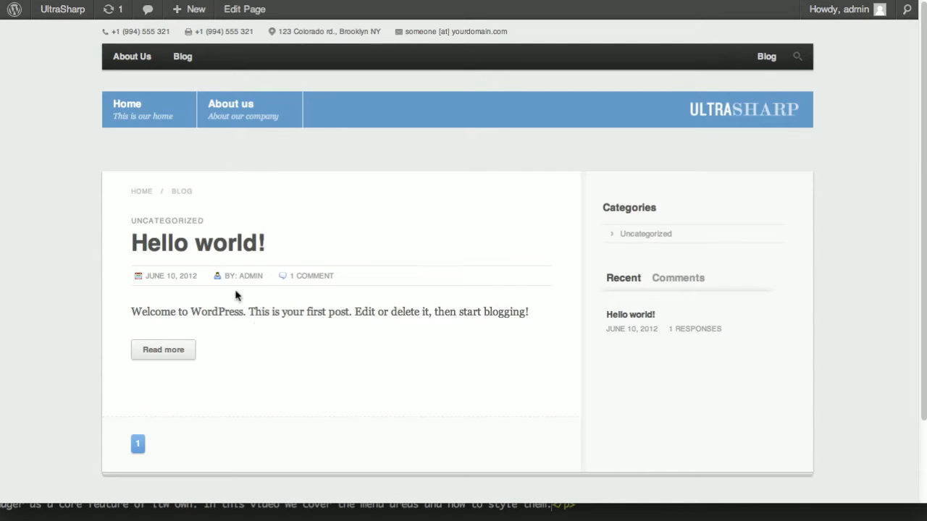
Open the "Hello world!" post on the live site and look through its full page.
click(206, 242)
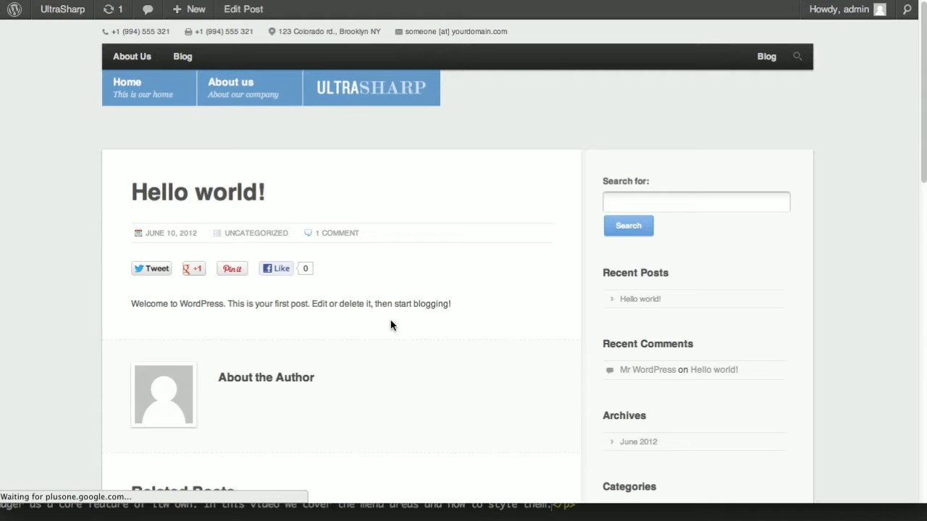
scroll(391, 325, down, 7)
scroll(275, 315, down, 5)
scroll(278, 311, up, 12)
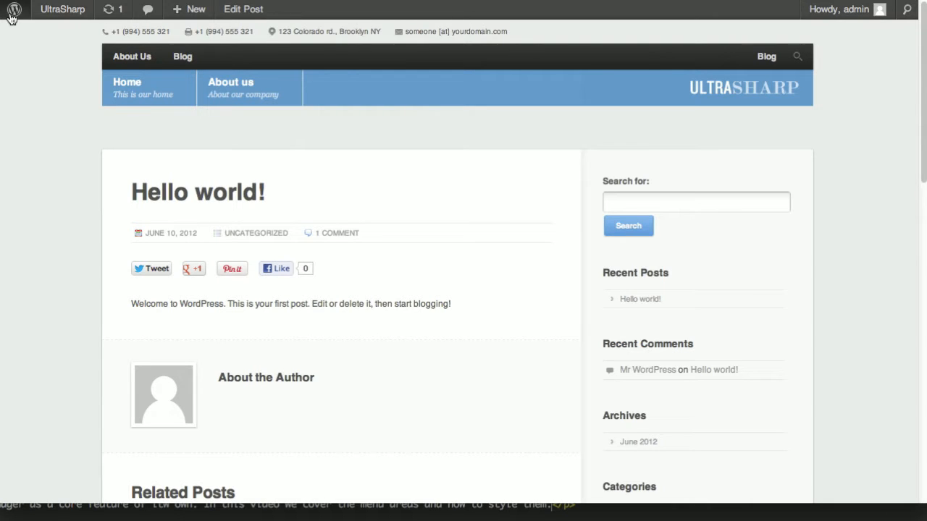
Go to the WordPress admin's list of posts and open the "Hello world!" post for editing.
mouse_move(14, 9)
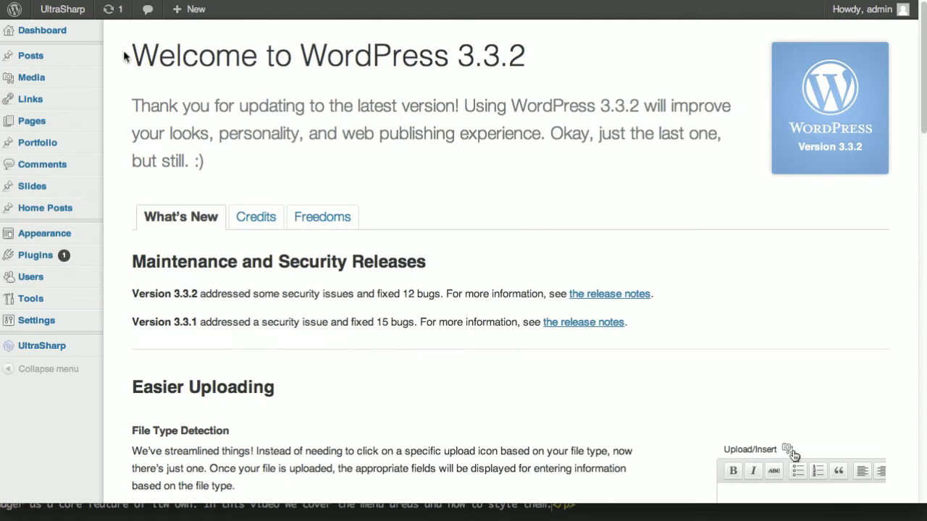
click(47, 58)
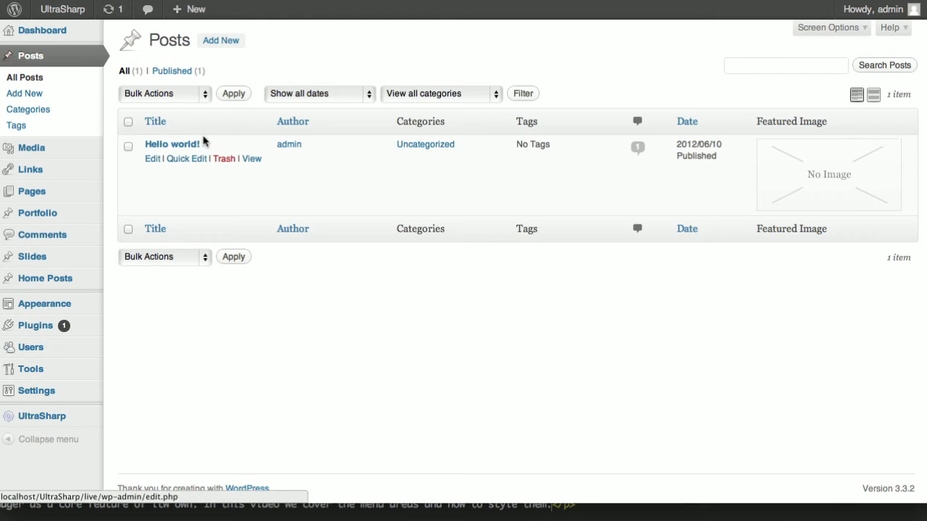
click(181, 145)
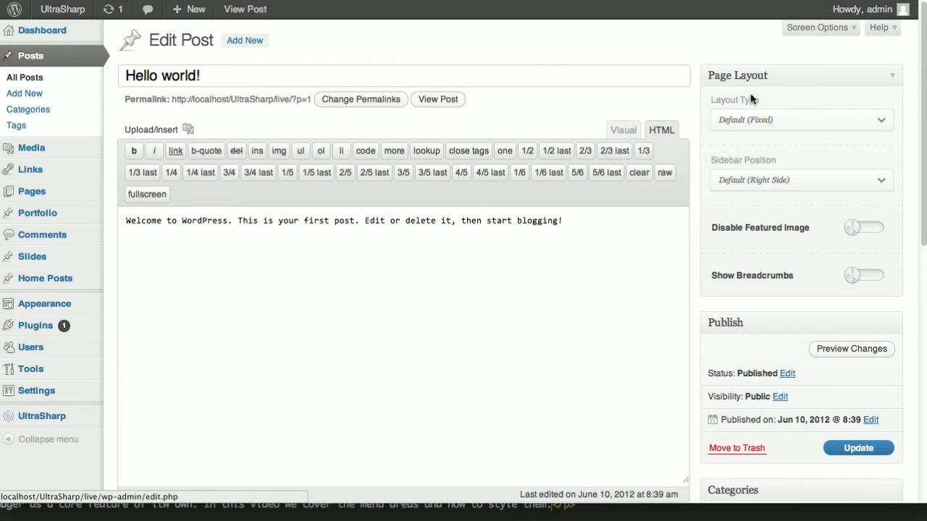
Try the Fluid layout type for the post and return it to Default (Fixed).
click(824, 126)
click(821, 142)
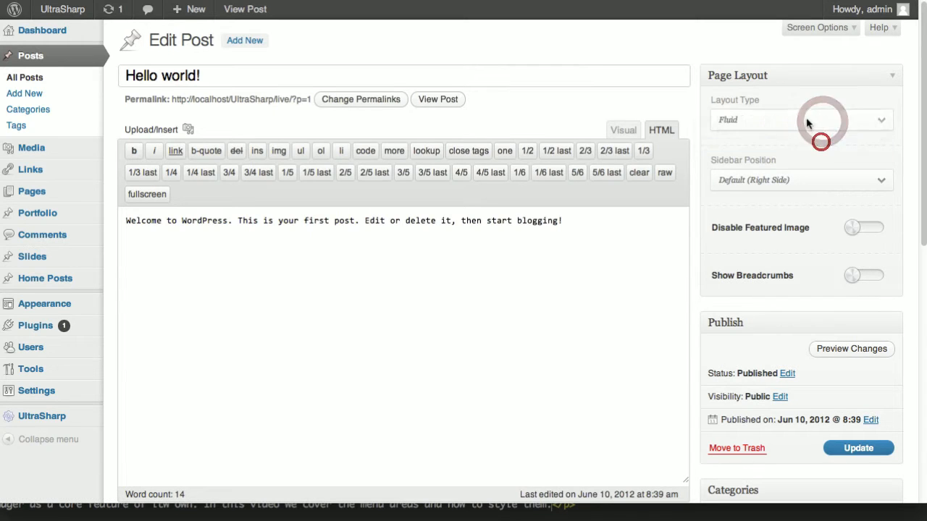
click(805, 120)
click(804, 94)
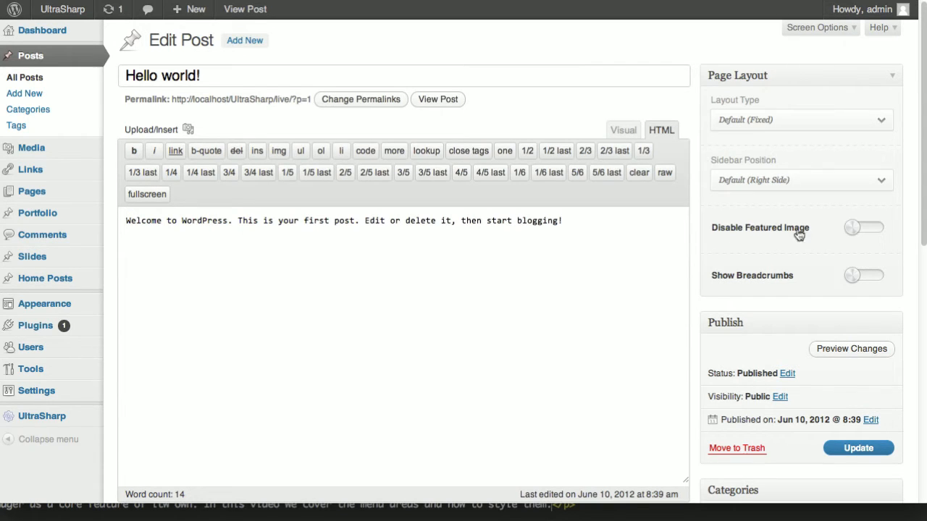
Enable Show Breadcrumbs in the post's page layout options, leaving Disable Featured Image off.
click(855, 233)
click(867, 280)
Turn on Disable Related Posts, Disable Latest Posts and Disable Popular Posts in the post features.
scroll(647, 296, down, 3)
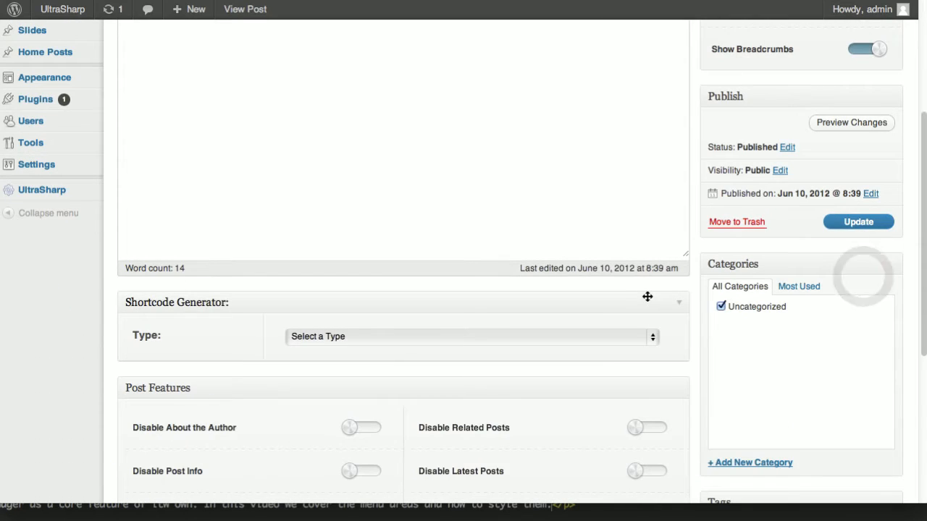
scroll(648, 297, down, 3)
scroll(648, 297, up, 5)
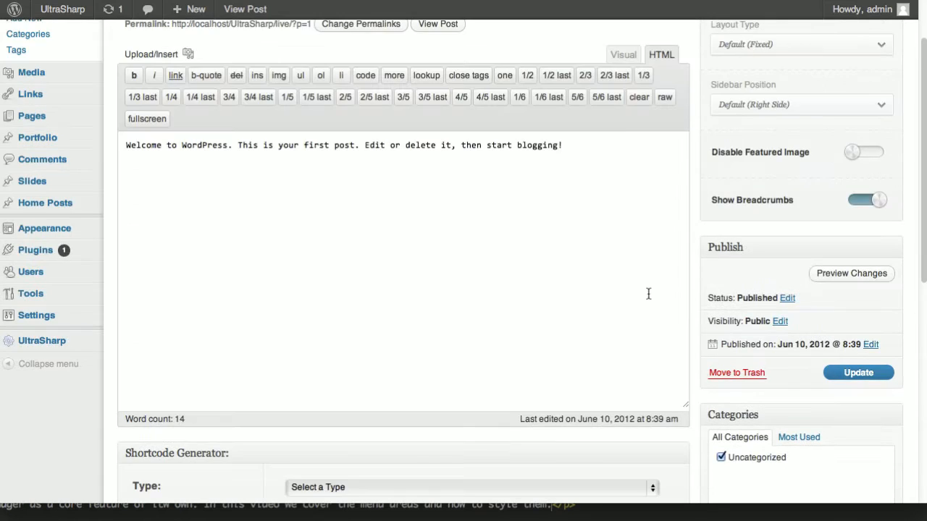
scroll(648, 292, down, 3)
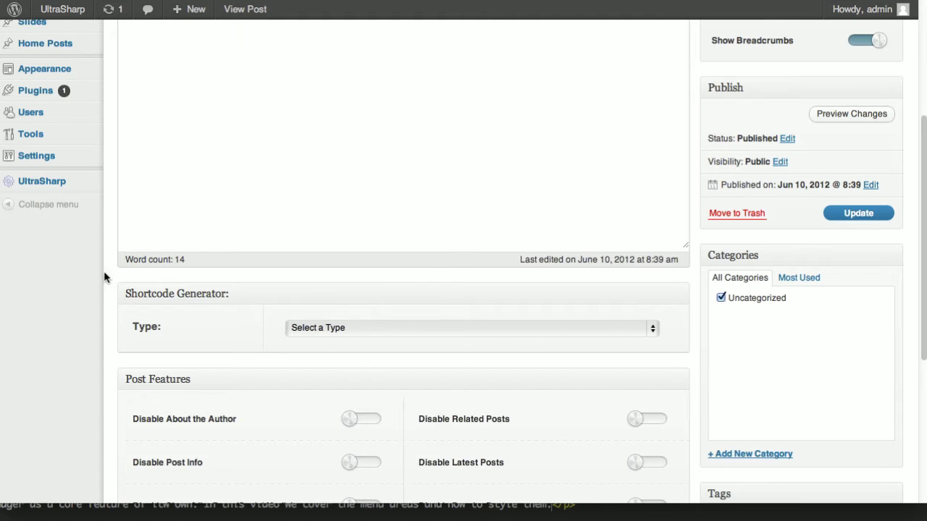
scroll(204, 321, down, 2)
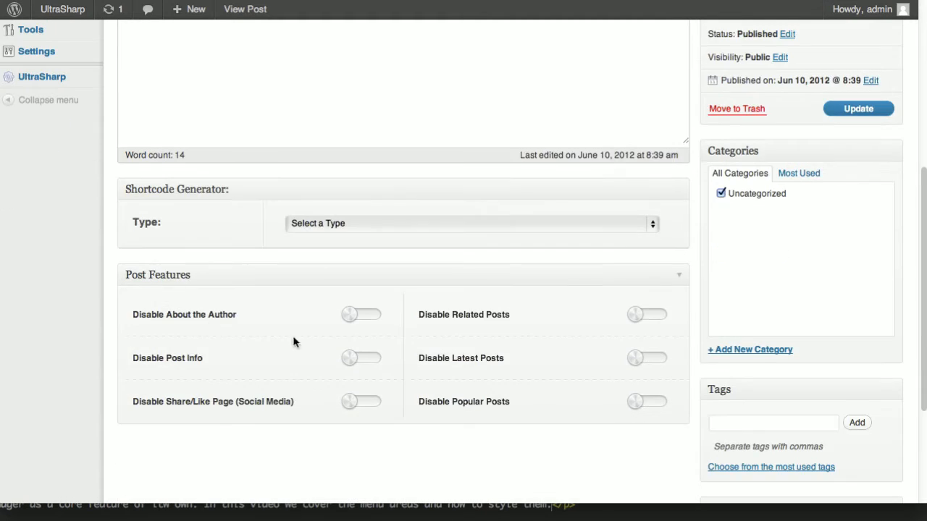
scroll(559, 386, down, 3)
scroll(567, 362, up, 2)
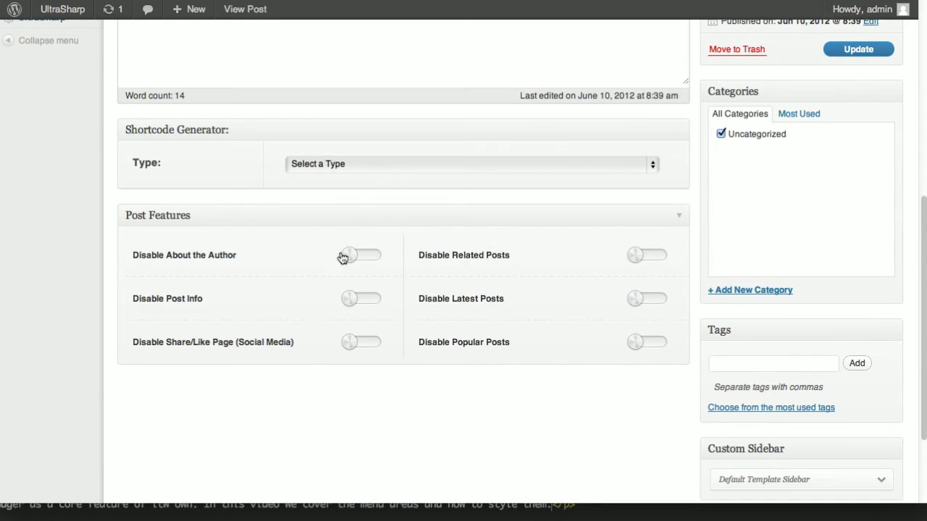
click(645, 255)
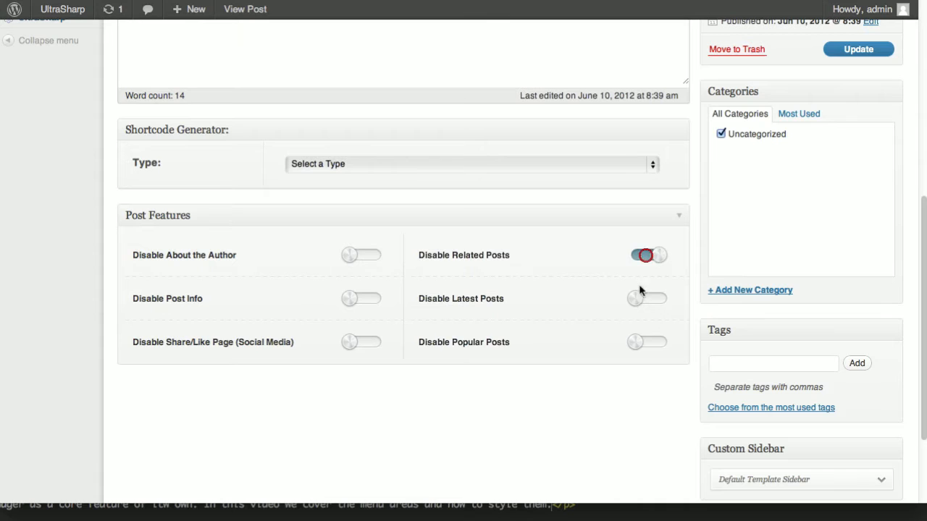
click(644, 298)
click(645, 342)
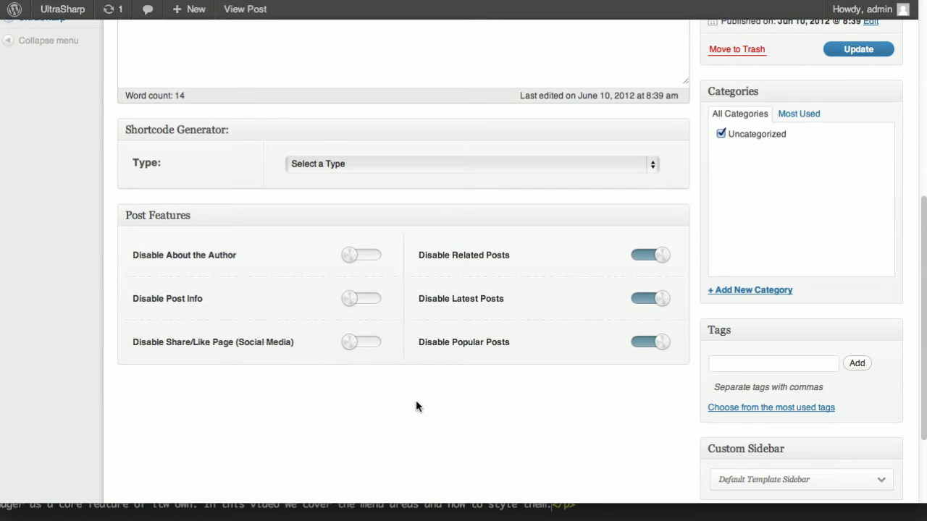
Assign Blog Sidebar as the custom sidebar of the post.
scroll(393, 403, down, 3)
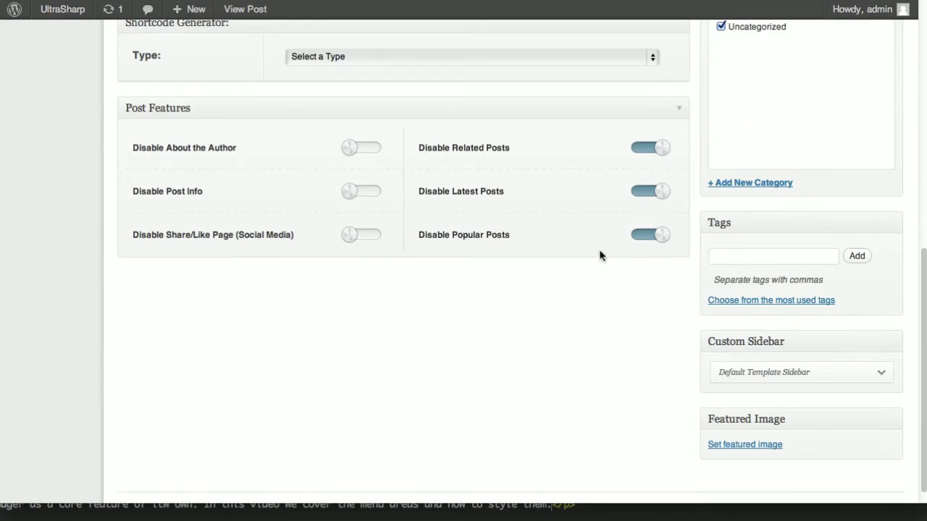
click(812, 374)
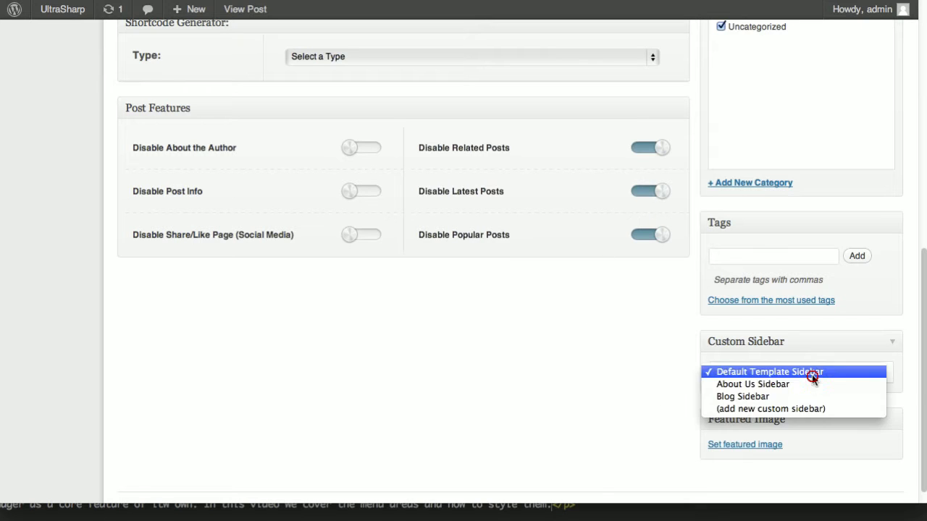
click(800, 396)
click(577, 358)
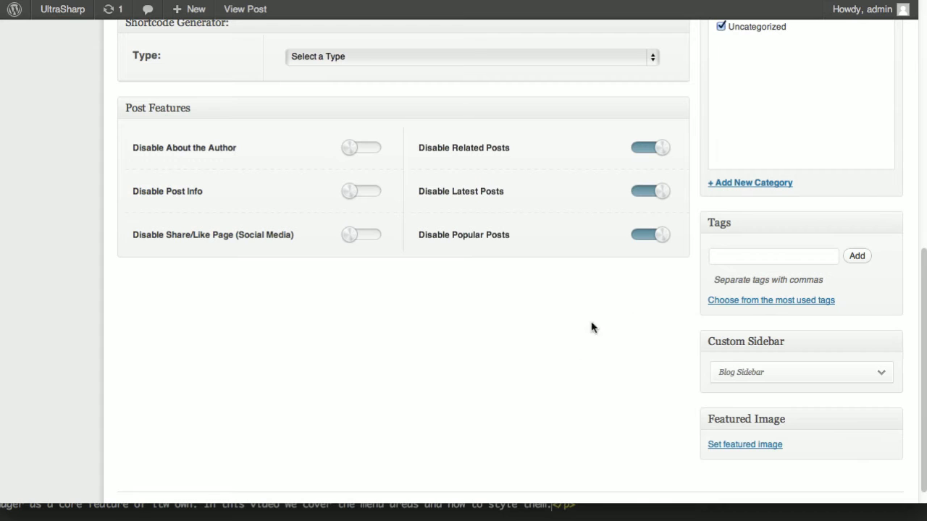
Switch the custom sidebar to Default Template Sidebar and back to Blog Sidebar.
click(764, 375)
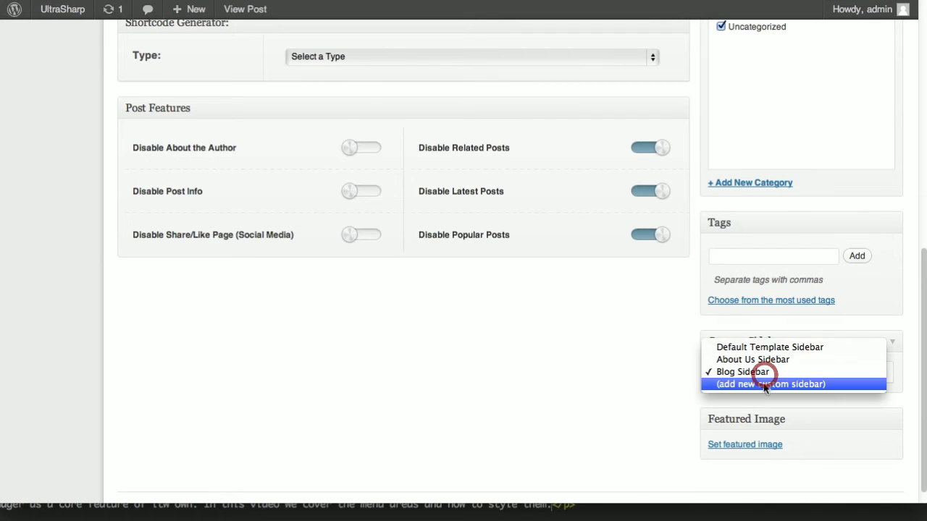
click(753, 347)
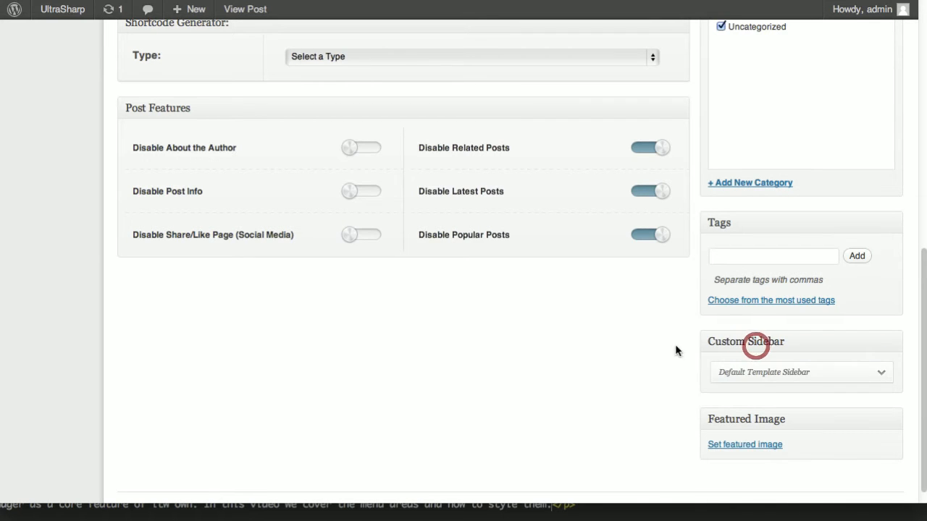
click(773, 384)
click(770, 394)
click(664, 404)
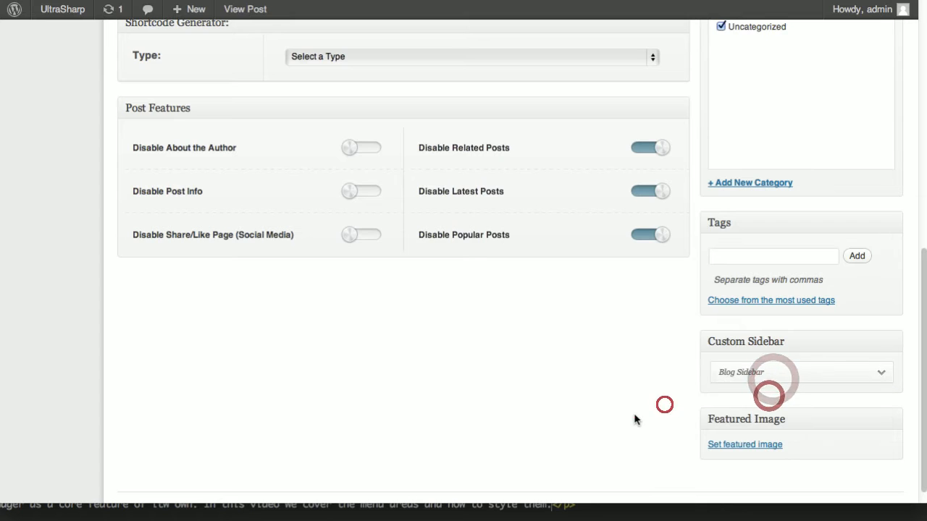
Start setting the post's featured image and upload post1.jpg from the assets folder in Finder.
scroll(635, 419, up, 4)
scroll(636, 416, up, 3)
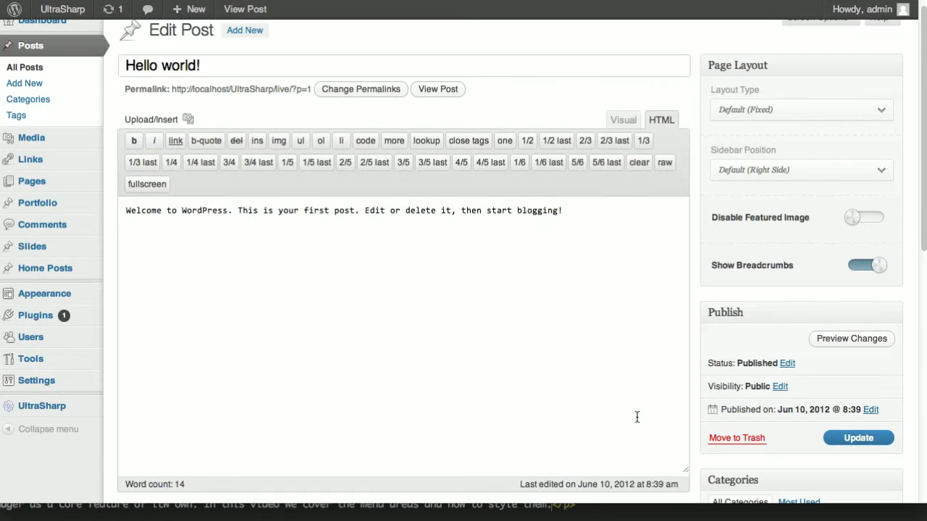
scroll(639, 417, down, 5)
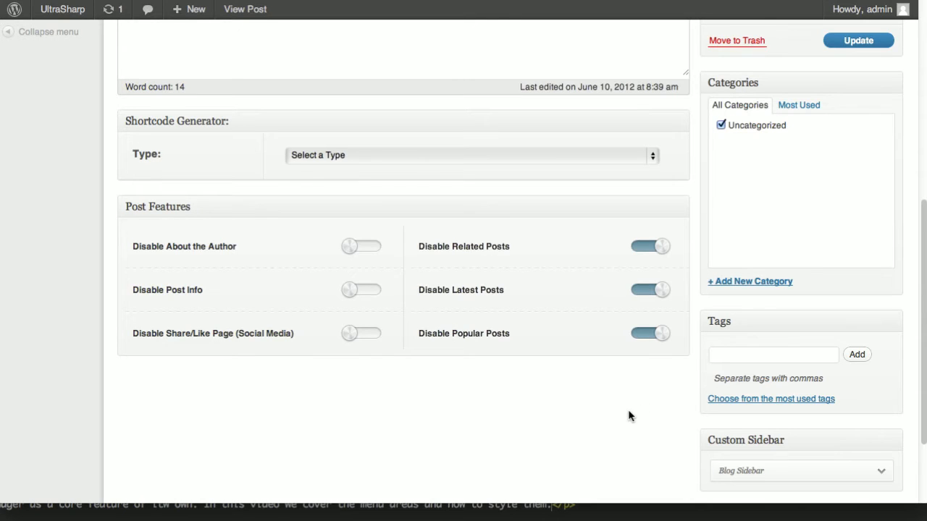
scroll(629, 412, down, 3)
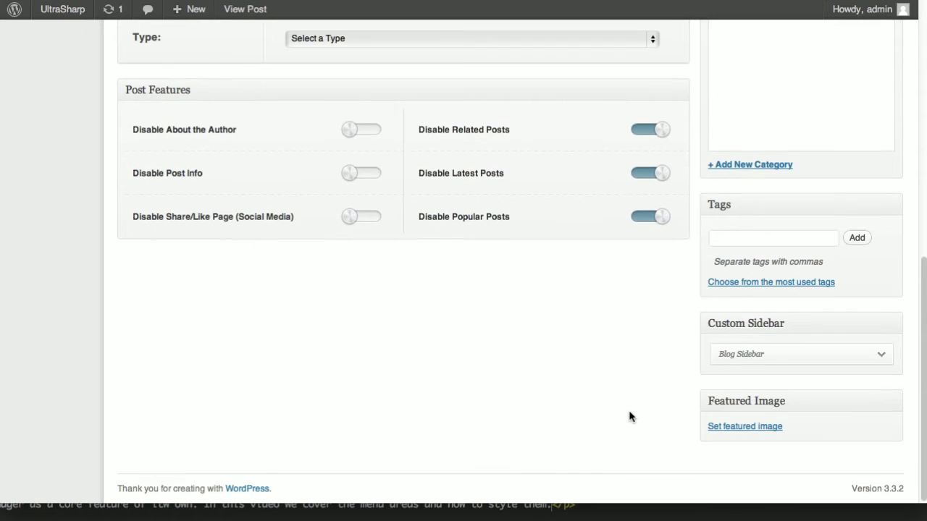
click(778, 431)
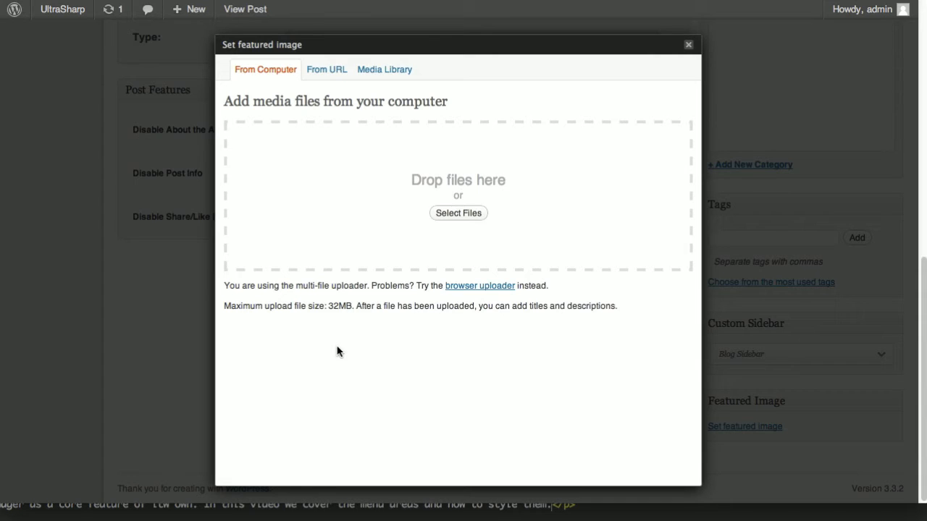
key(super+Tab)
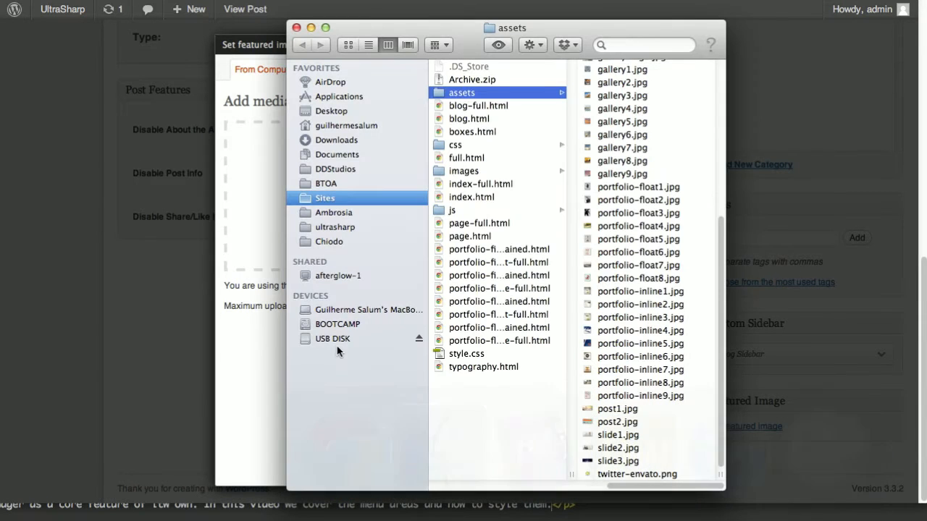
click(614, 414)
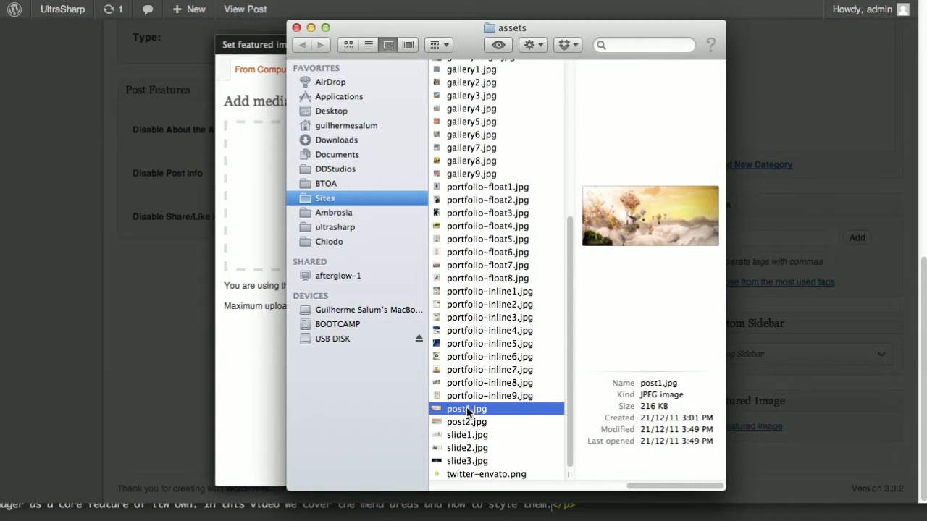
key(super+Tab)
drag(537, 382, 305, 207)
Use the uploaded post1 image as the post's featured image and close the media dialog.
scroll(382, 280, down, 5)
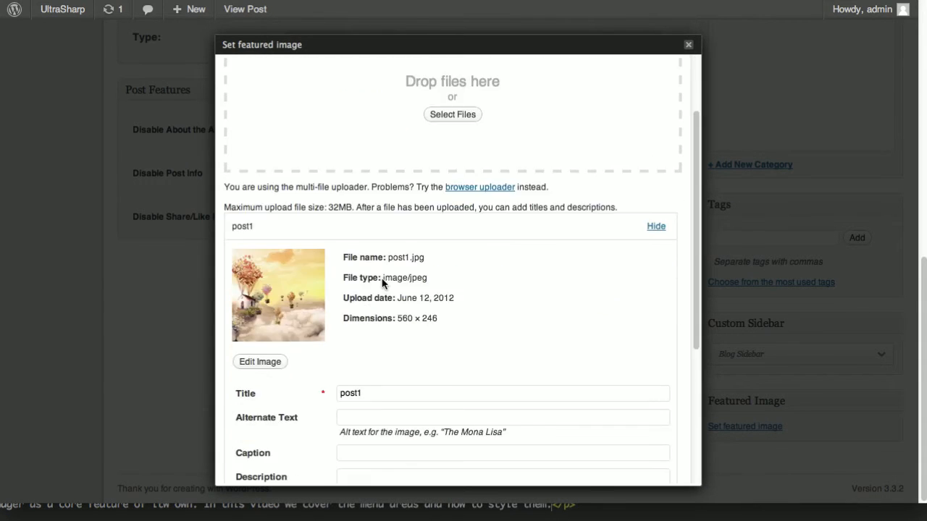
scroll(383, 280, down, 5)
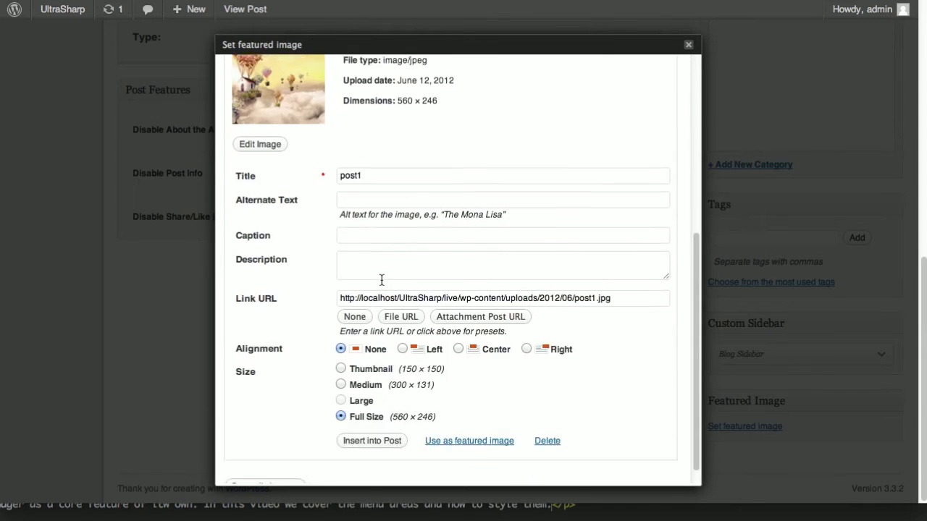
click(460, 426)
click(741, 303)
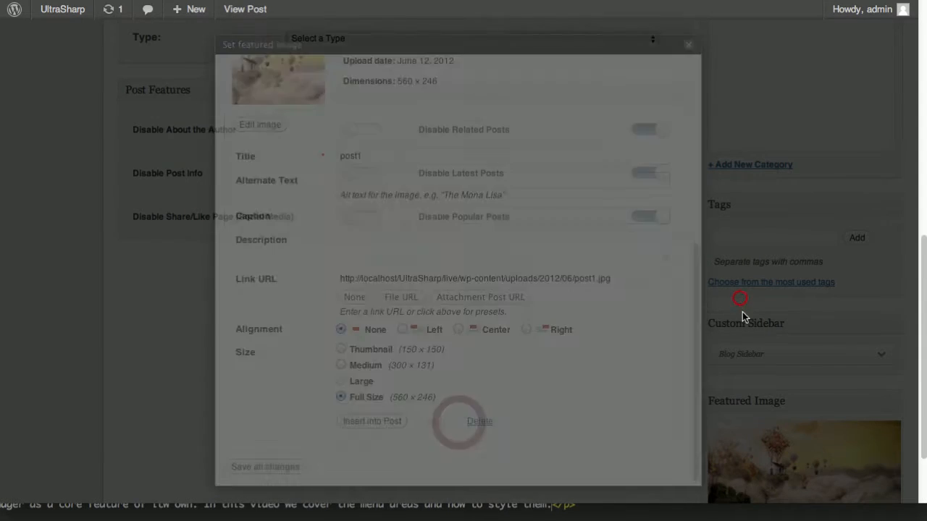
Update the "Hello world!" post to save its new settings and featured image.
scroll(766, 401, down, 2)
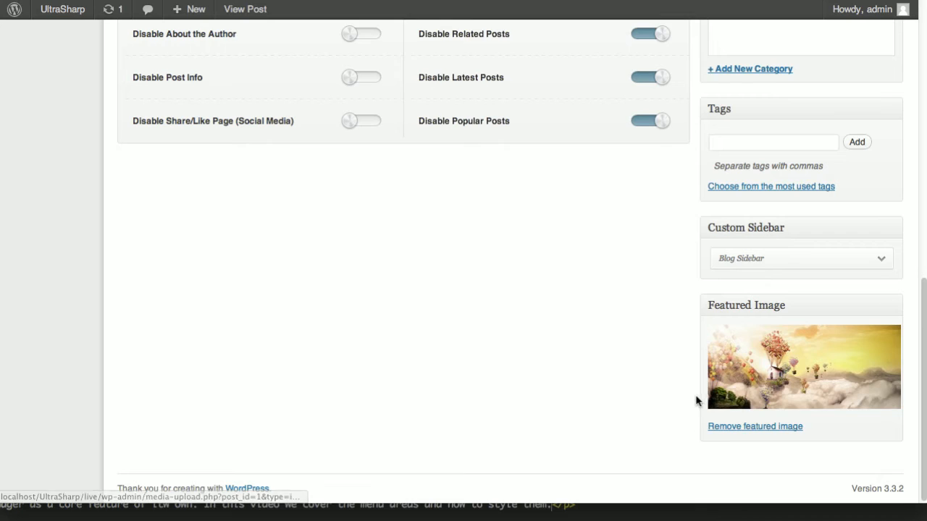
scroll(697, 399, up, 3)
scroll(697, 397, up, 5)
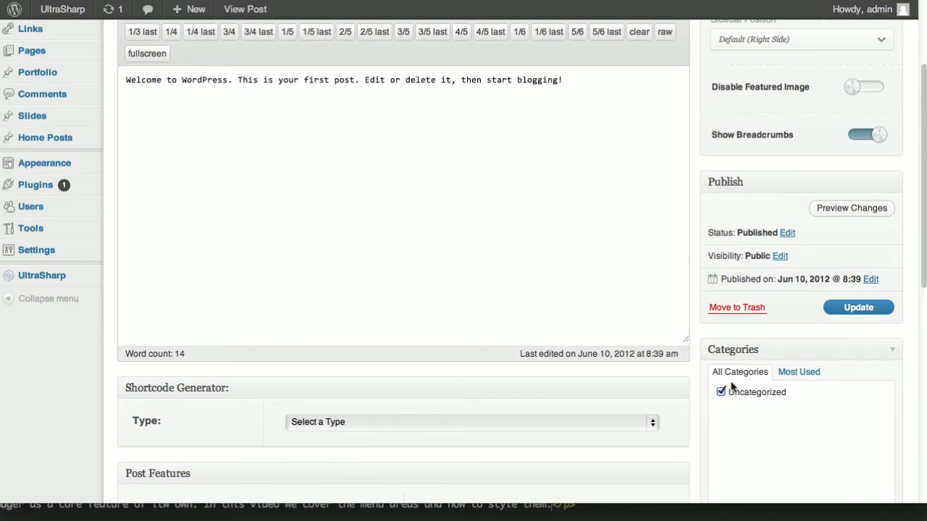
click(843, 310)
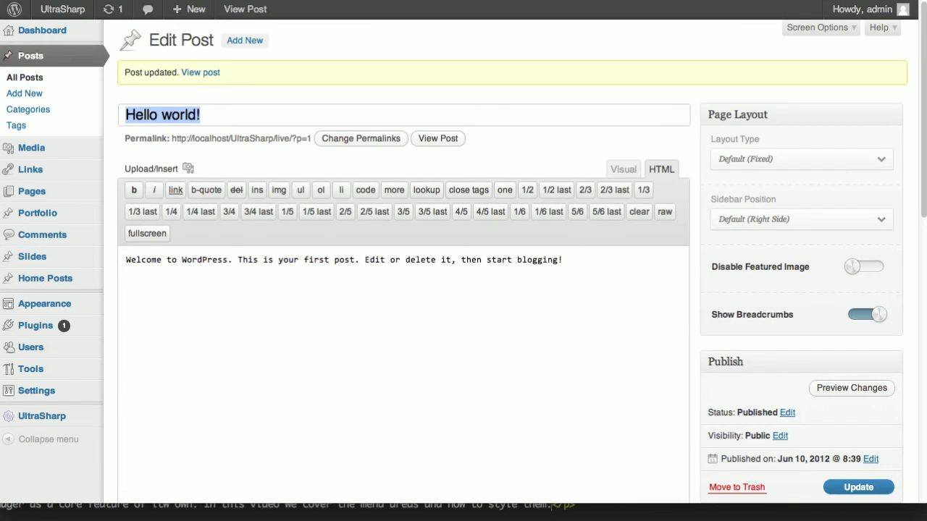
Open lipsum.com in a new browser tab and enlarge the browser window.
key(ctrl+t)
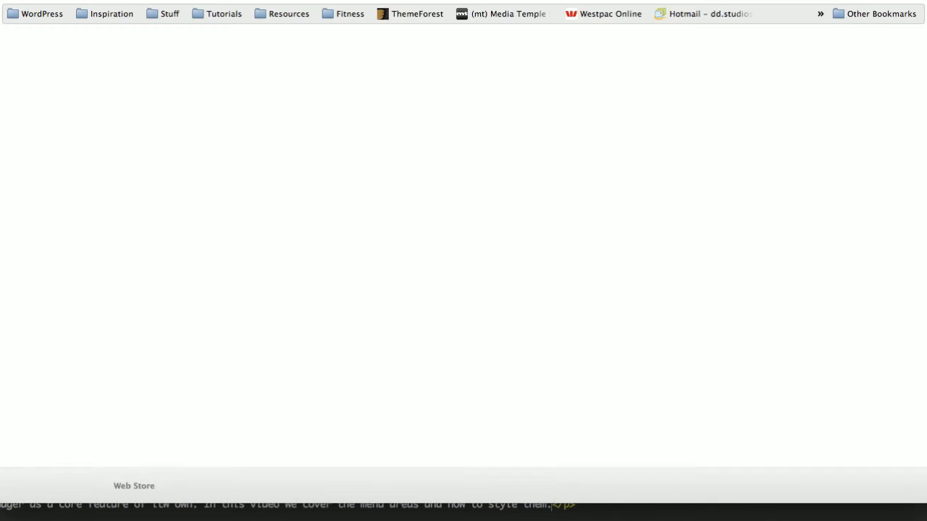
text(lipsum.com)
key(Return)
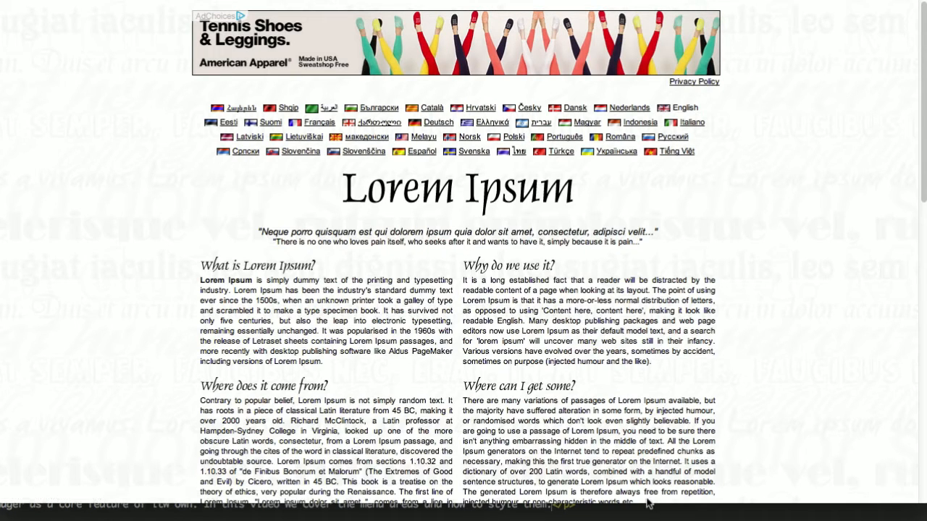
drag(647, 504, 646, 520)
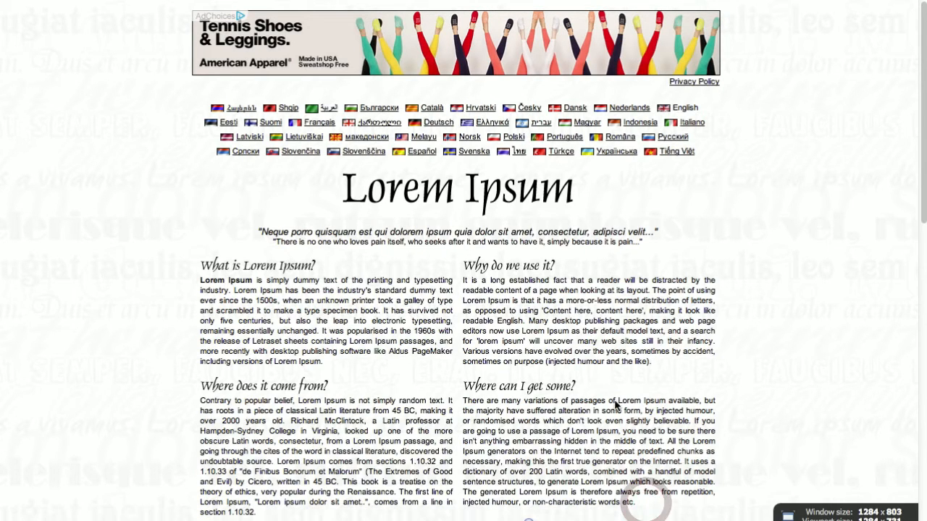
Generate Lorem Ipsum placeholder text and copy its first three paragraphs.
scroll(574, 444, down, 1)
scroll(575, 444, down, 5)
click(645, 230)
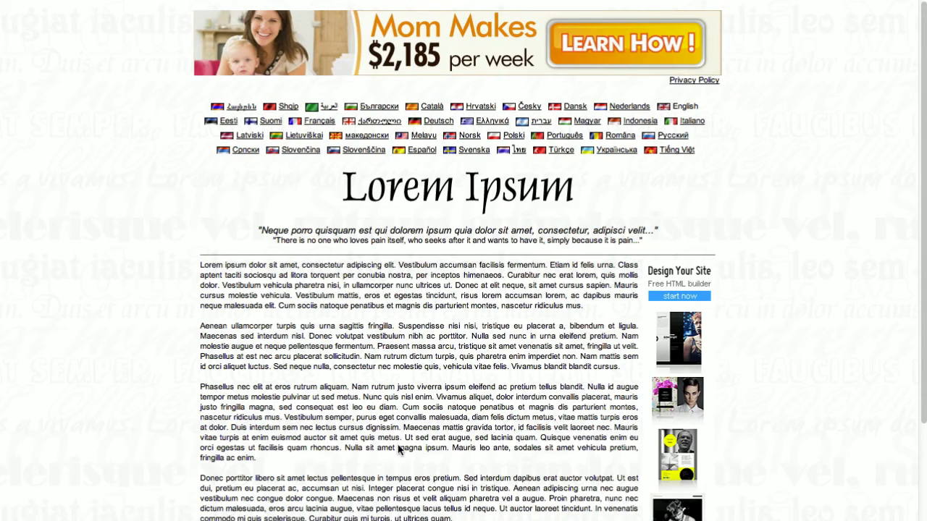
triple_click(268, 467)
drag(268, 467, 176, 263)
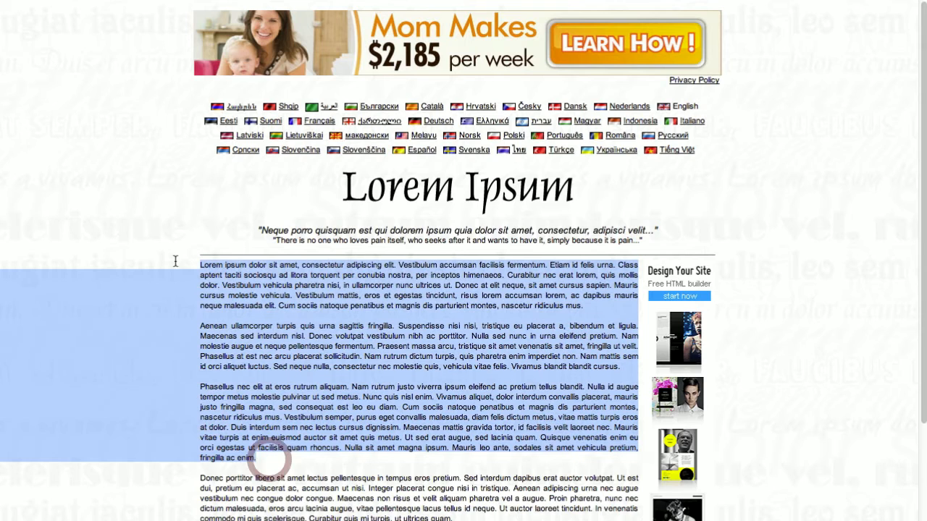
right_click(230, 310)
click(247, 330)
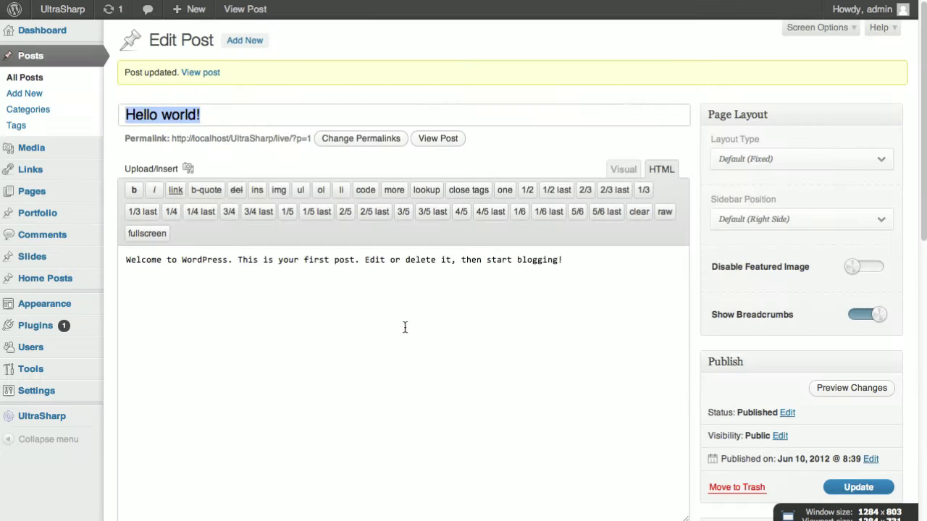
Replace the "Hello world!" post's content with the copied Lorem Ipsum paragraphs and update the post.
click(410, 320)
key(ctrl+a)
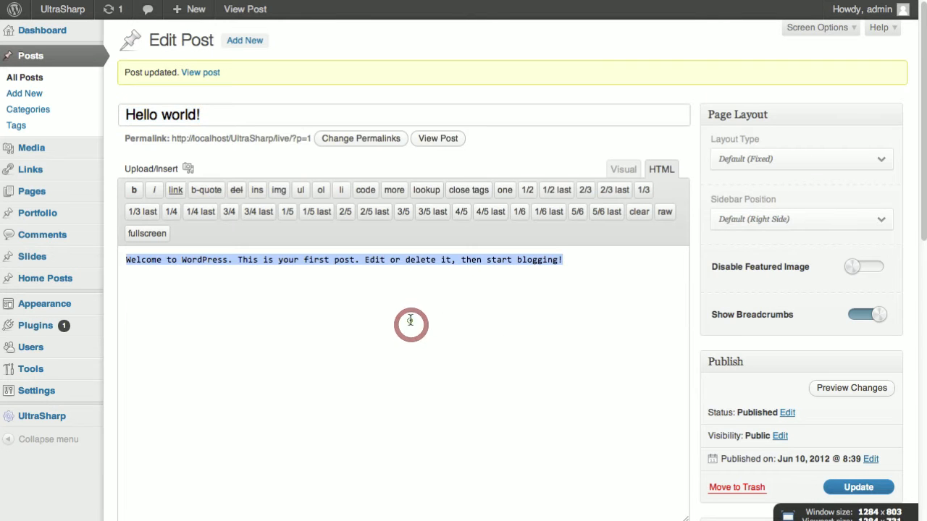
right_click(476, 394)
click(495, 462)
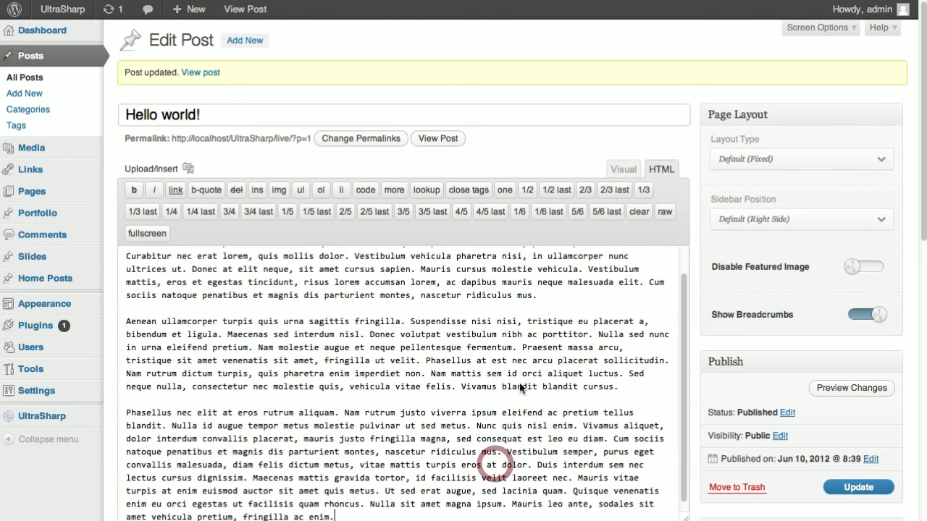
scroll(725, 307, down, 5)
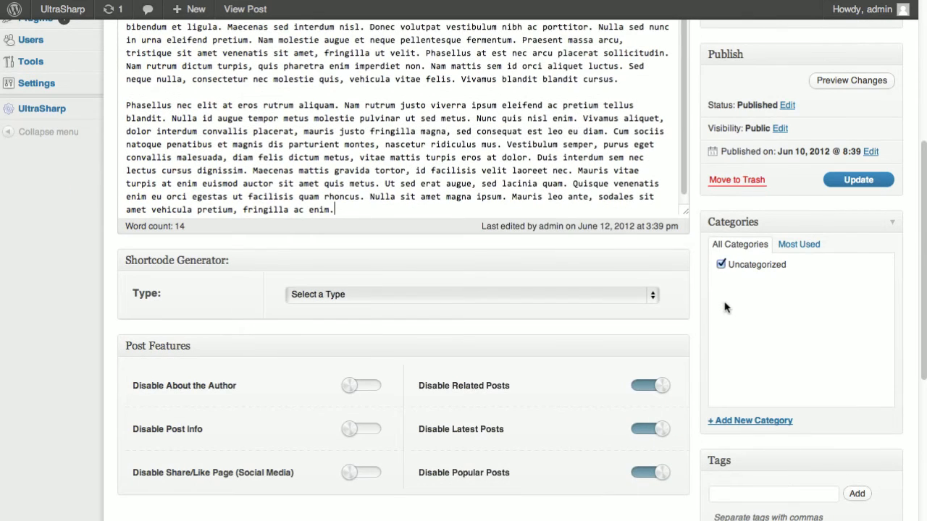
click(848, 182)
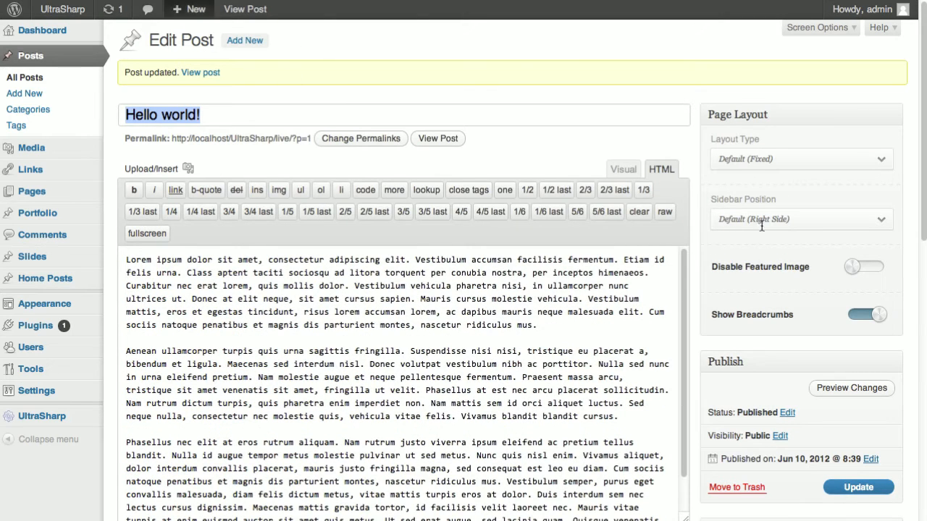
Reload the live "Hello world!" post and review its featured image, text, author section and comments.
click(133, 0)
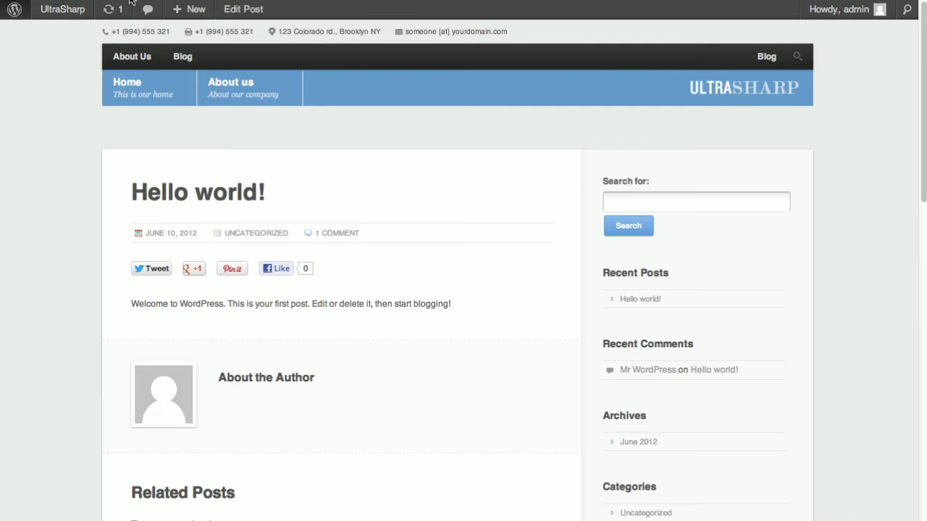
right_click(57, 93)
click(81, 128)
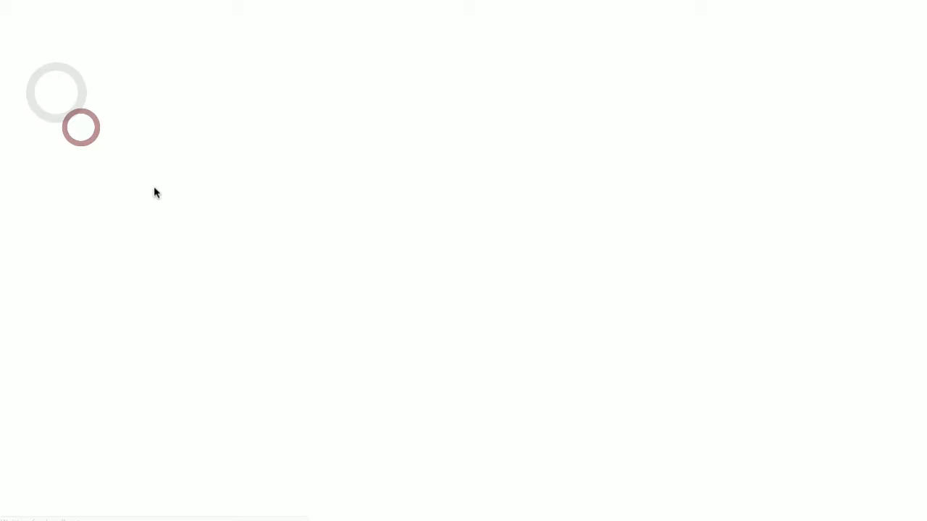
scroll(154, 190, down, 4)
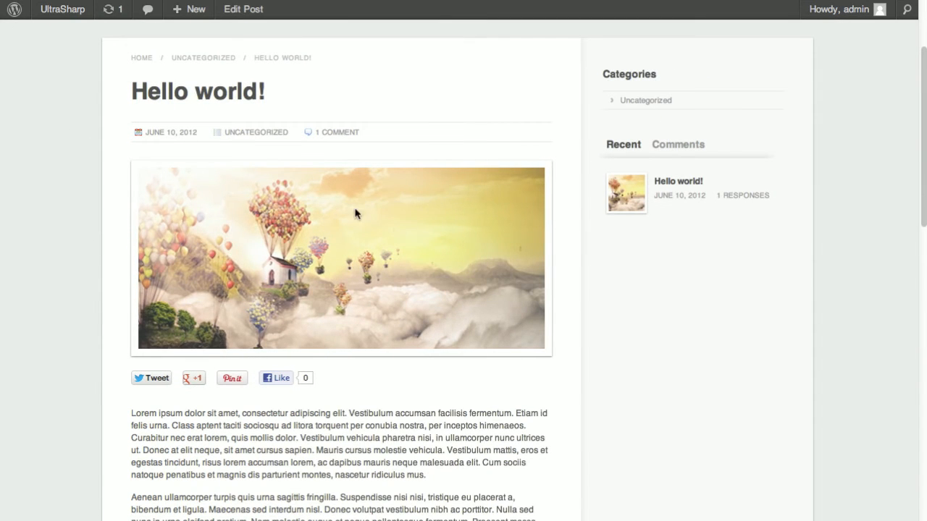
scroll(163, 250, down, 15)
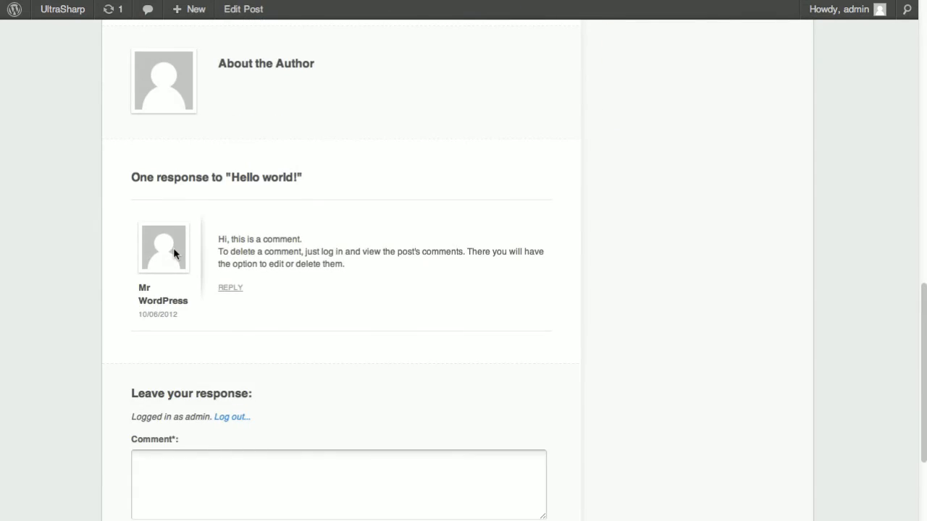
scroll(174, 250, up, 20)
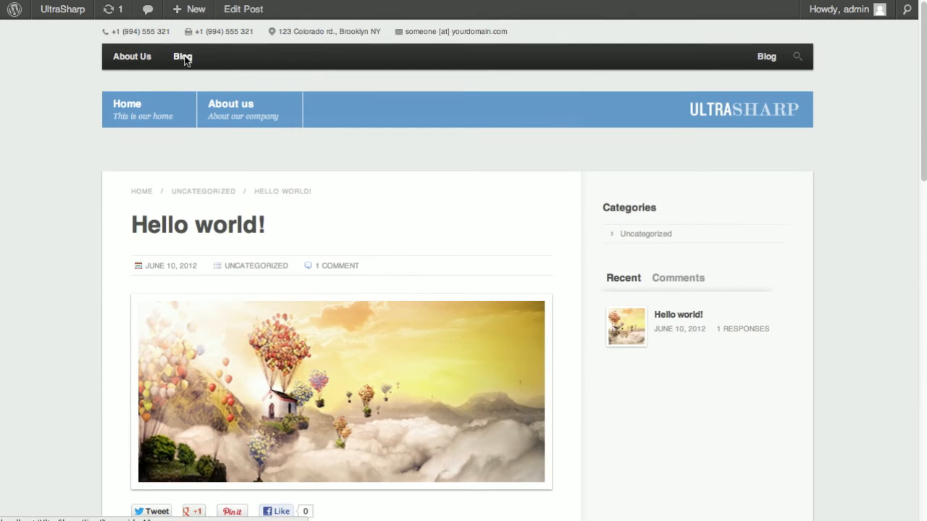
Open the site's Blog page and look over the "Hello world!" entry in the listing.
click(183, 57)
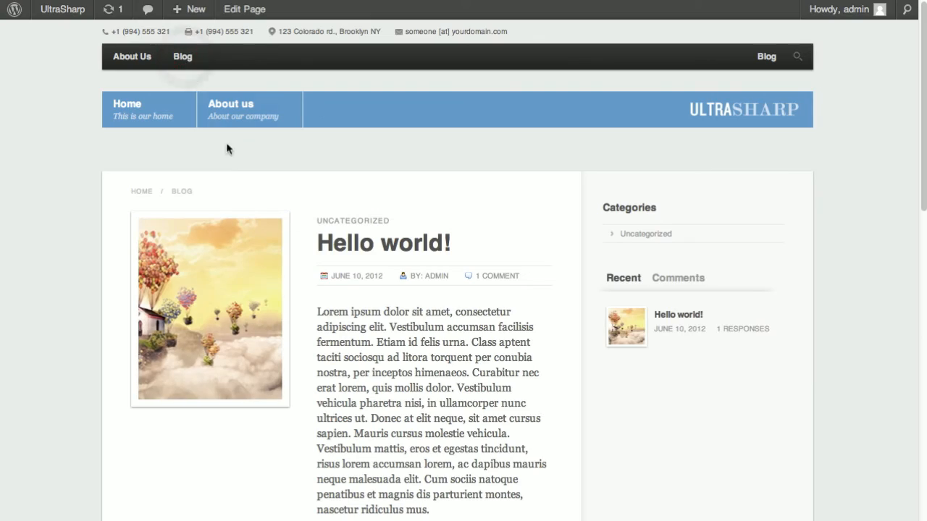
scroll(316, 244, down, 1)
scroll(317, 244, down, 10)
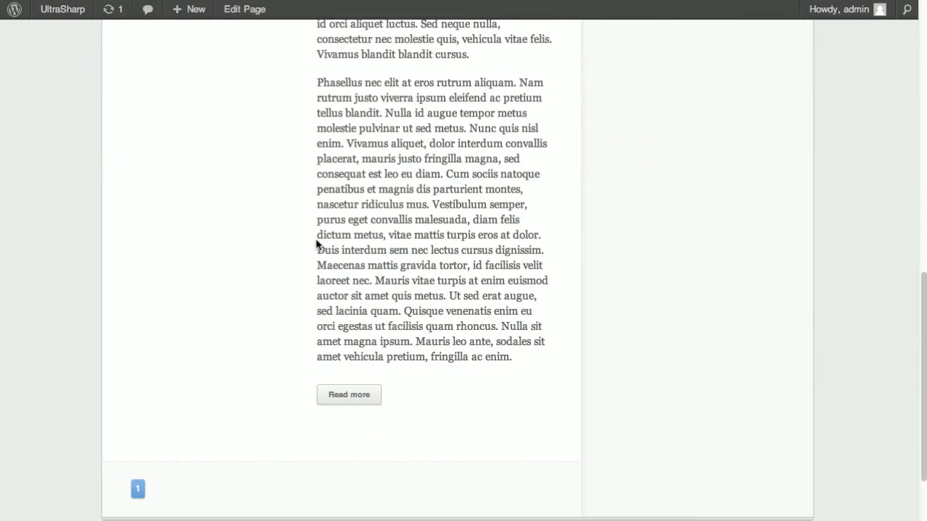
scroll(317, 241, up, 10)
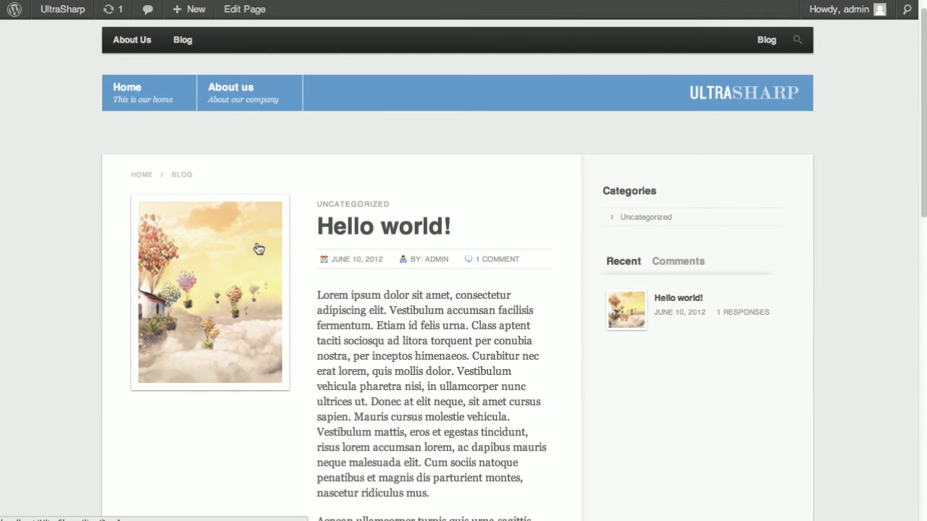
Examine the entry's title, thumbnail and text on the Blog page to see how much of the post the listing shows.
mouse_move(481, 227)
mouse_down()
mouse_move(350, 225)
mouse_move(482, 227)
mouse_up()
click(408, 308)
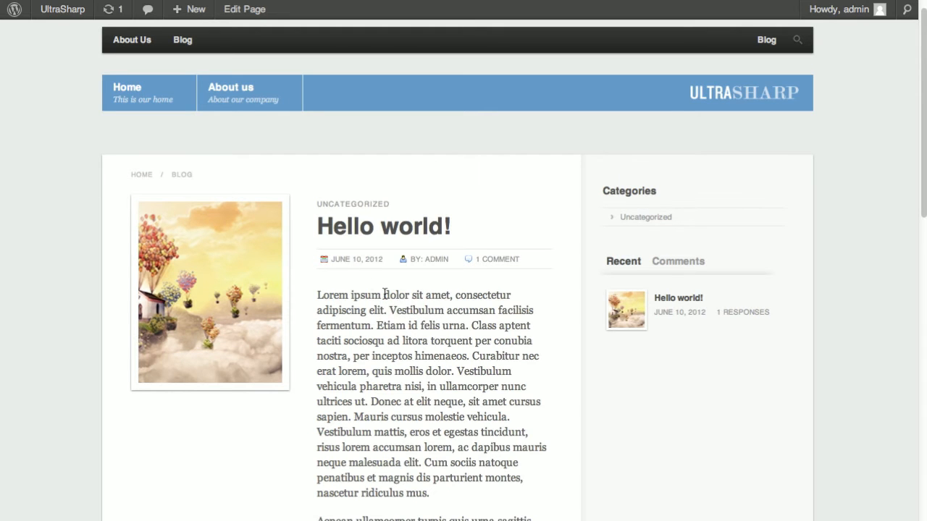
click(212, 108)
scroll(300, 311, down, 10)
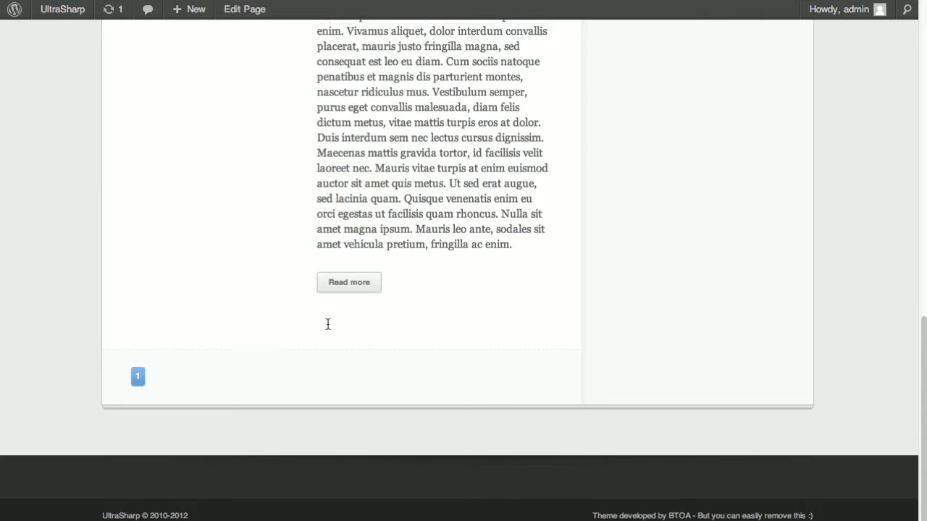
scroll(326, 325, up, 4)
scroll(324, 152, up, 4)
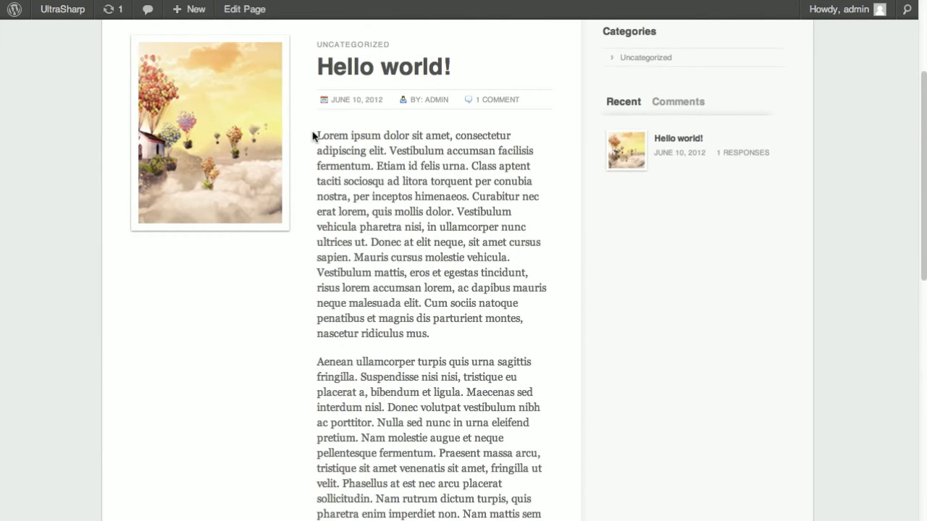
drag(316, 136, 444, 317)
click(449, 331)
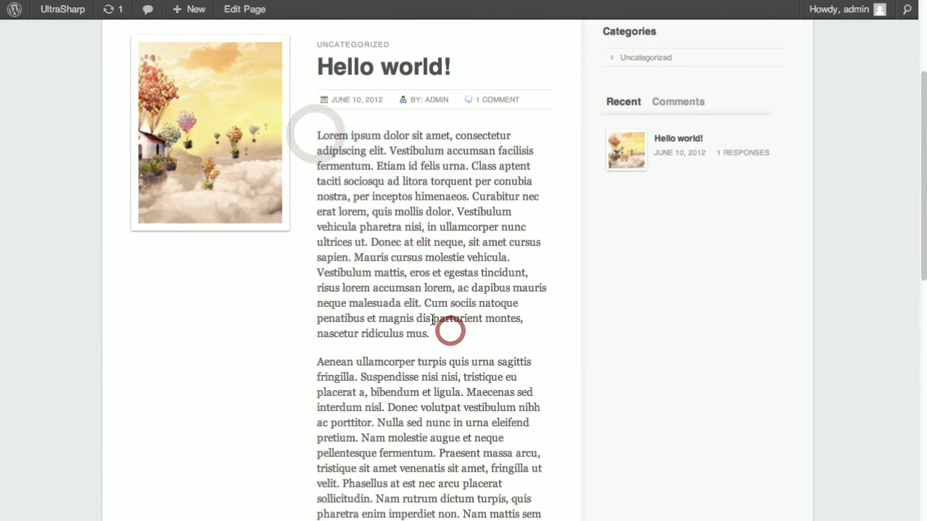
drag(443, 334, 279, 158)
click(315, 166)
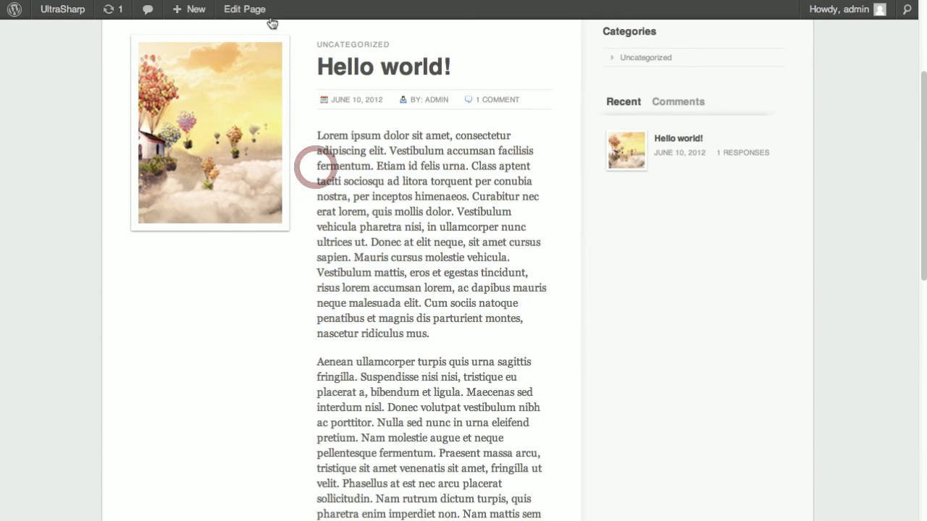
Return to the "Hello world!" post editor and copy the opening sentences of its content, up to "cursus sapien.".
click(245, 8)
scroll(185, 170, down, 5)
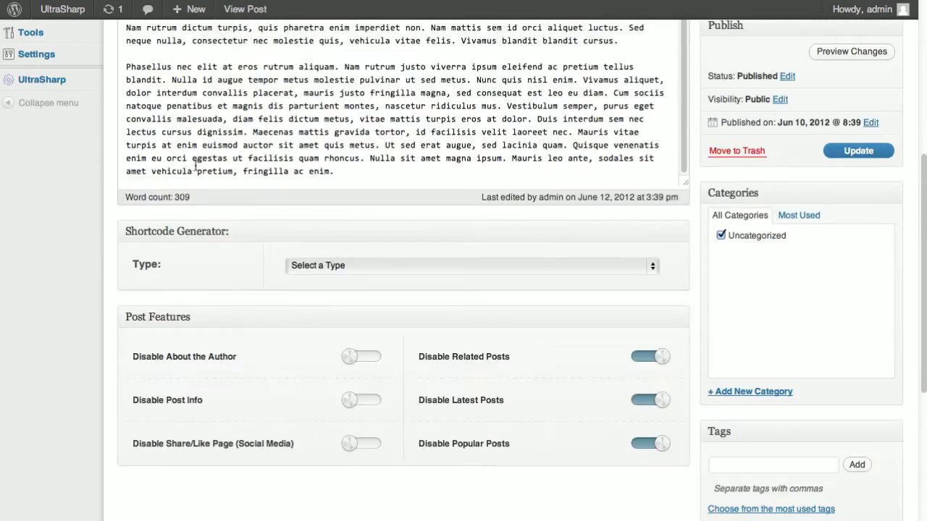
scroll(186, 169, up, 4)
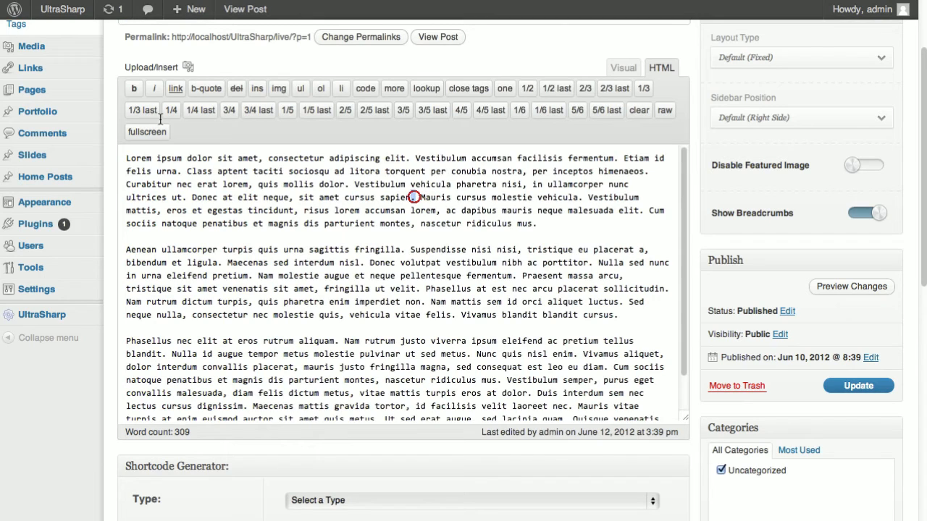
drag(160, 118, 103, 113)
key(super+c)
Enable the Excerpt box in the post editor's screen options and close the options.
scroll(327, 326, down, 5)
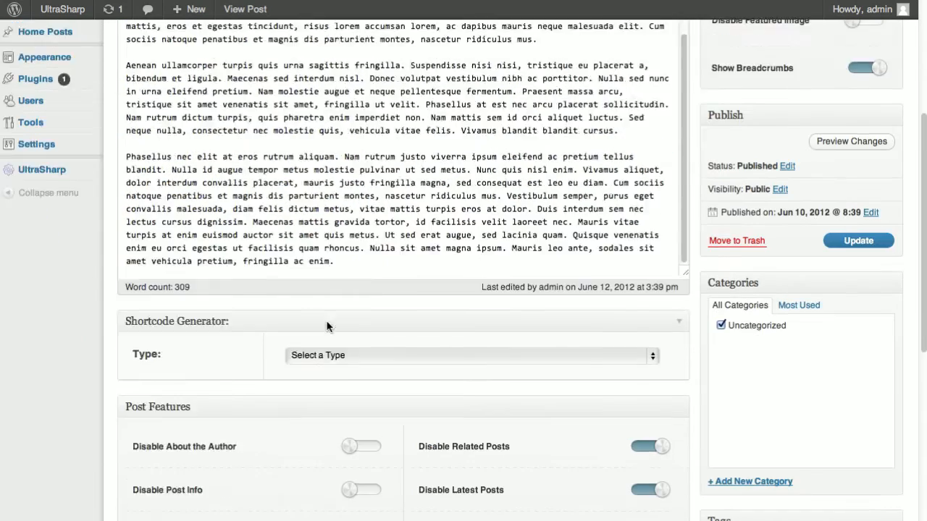
scroll(326, 327, up, 5)
click(830, 31)
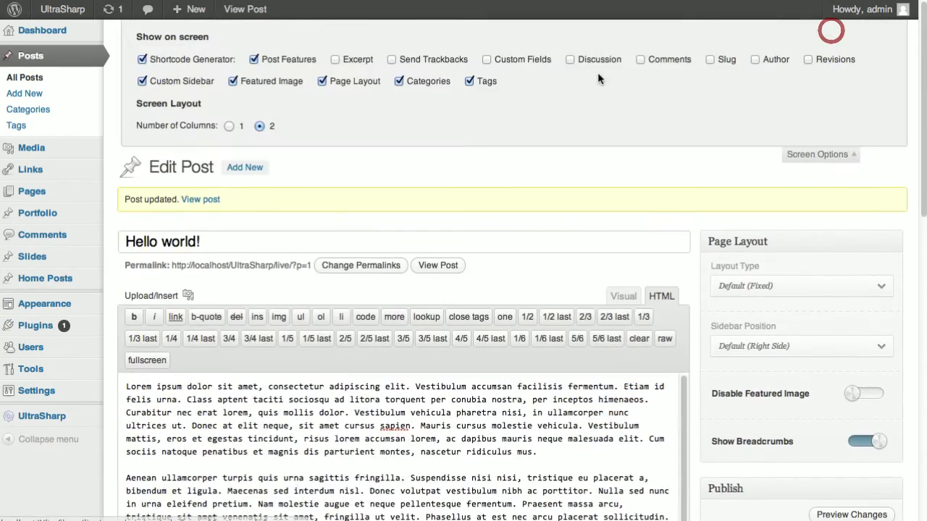
click(336, 59)
click(817, 155)
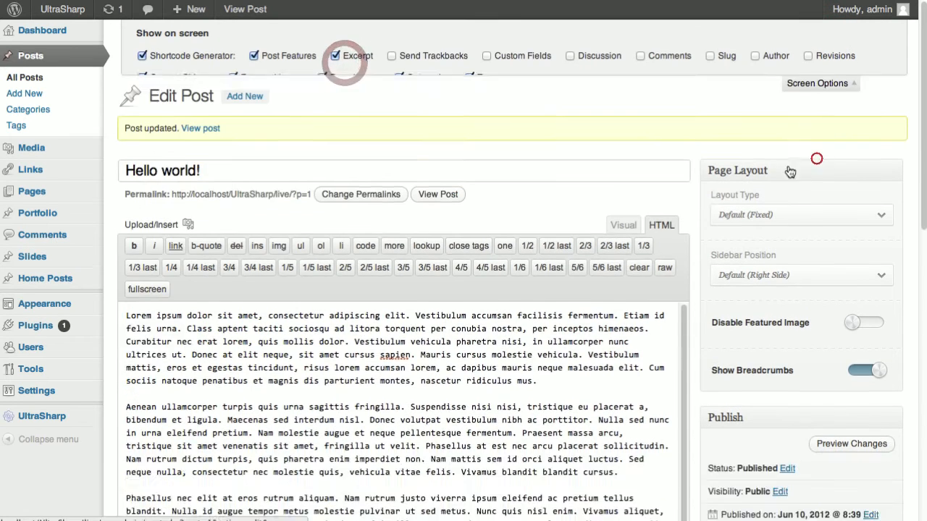
Paste the copied sentences as the post's excerpt and update the post.
scroll(790, 171, down, 10)
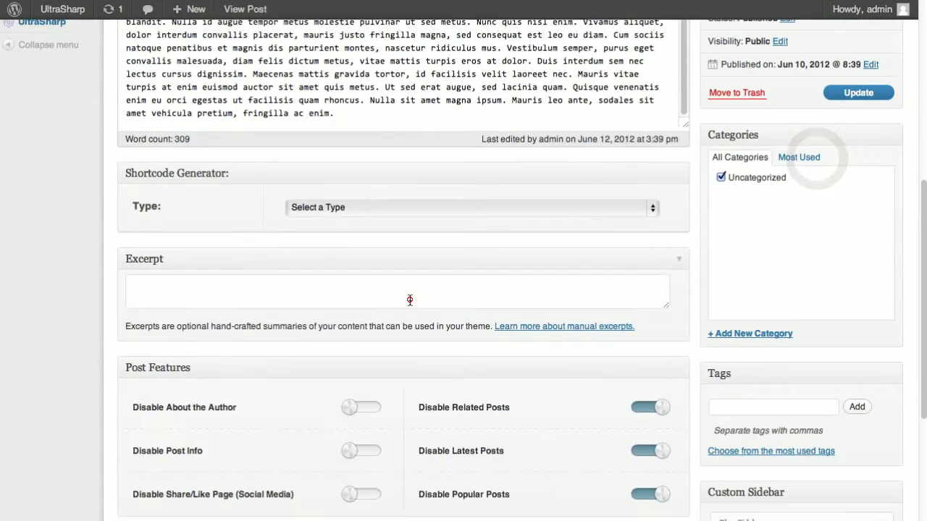
click(409, 298)
key(super+v)
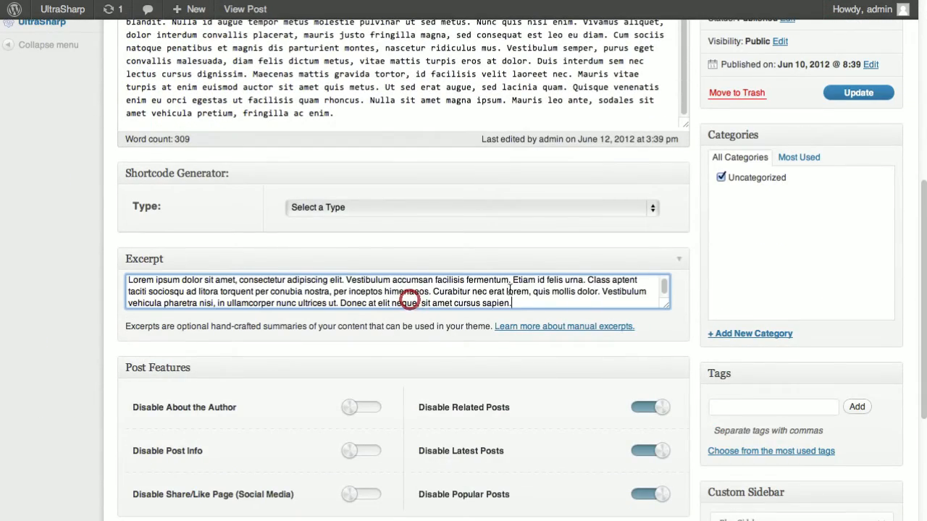
click(849, 94)
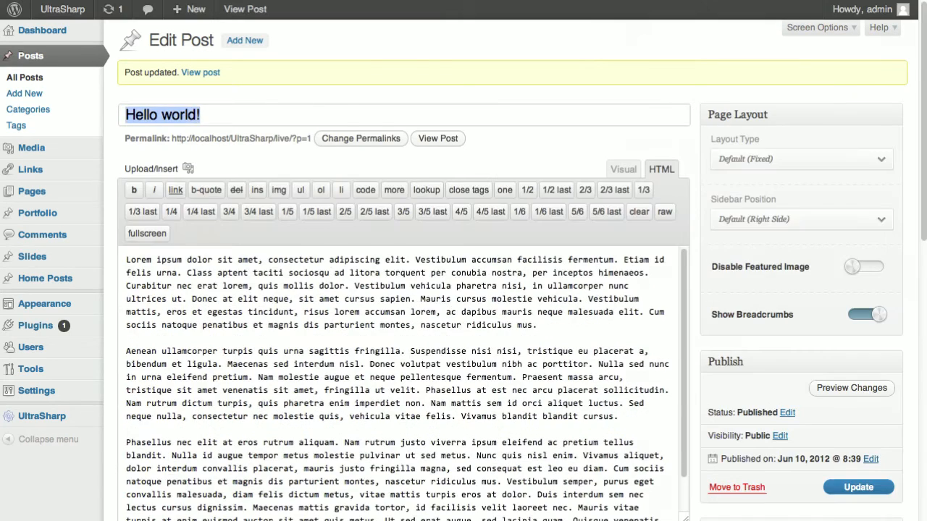
Reload the live Blog page to check the entry's excerpt and open the full "Hello world!" post from it.
click(239, 8)
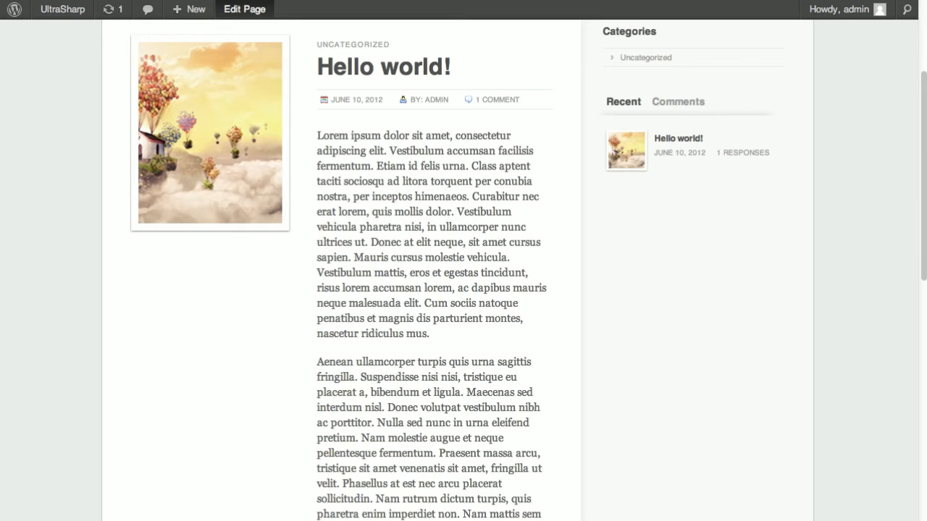
click(51, 6)
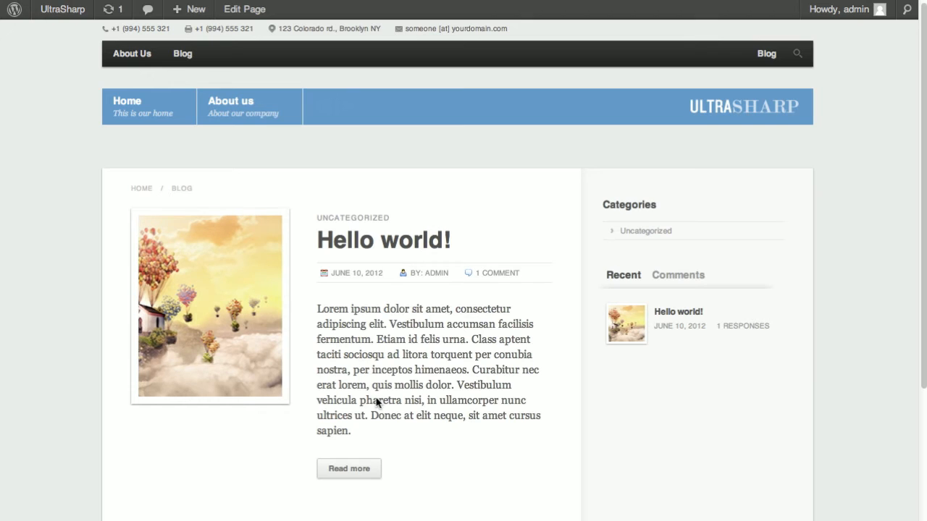
click(370, 471)
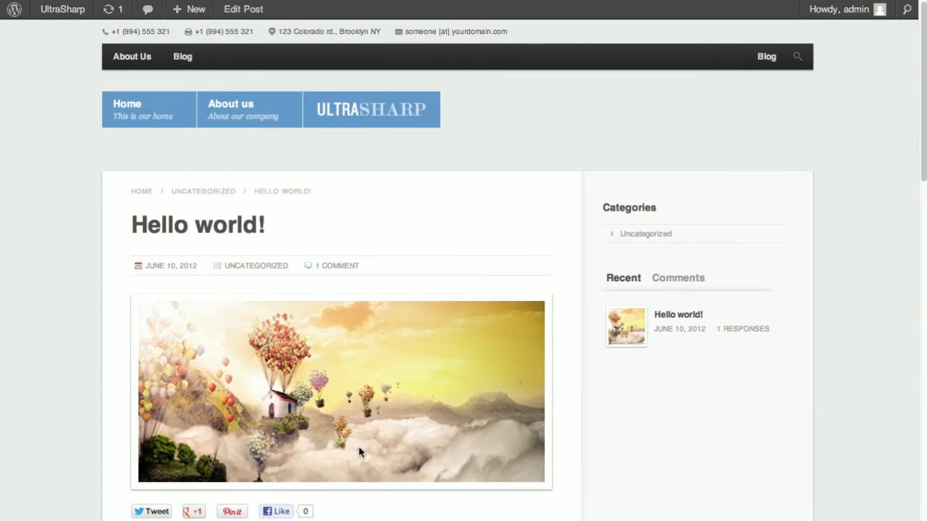
Review the full post down to its comment form and return to the post editor.
scroll(359, 453, down, 5)
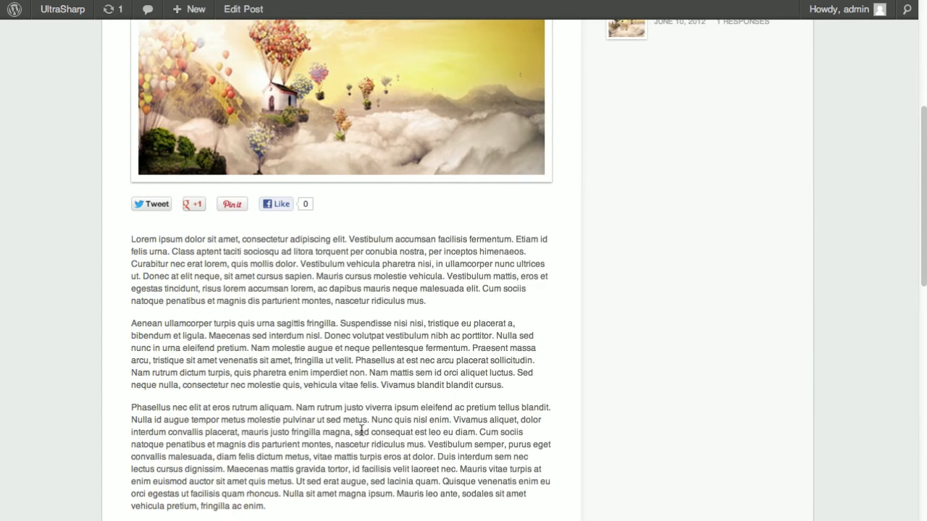
scroll(361, 435, down, 10)
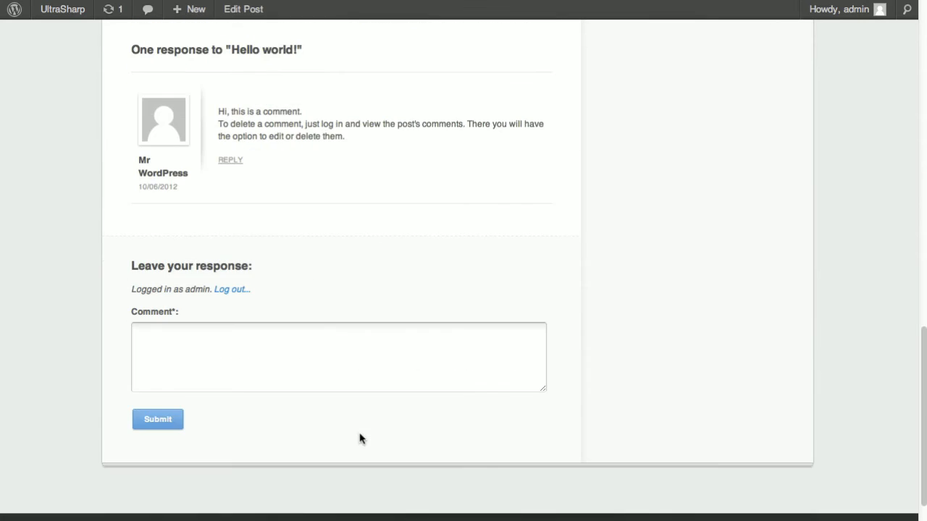
scroll(358, 438, up, 15)
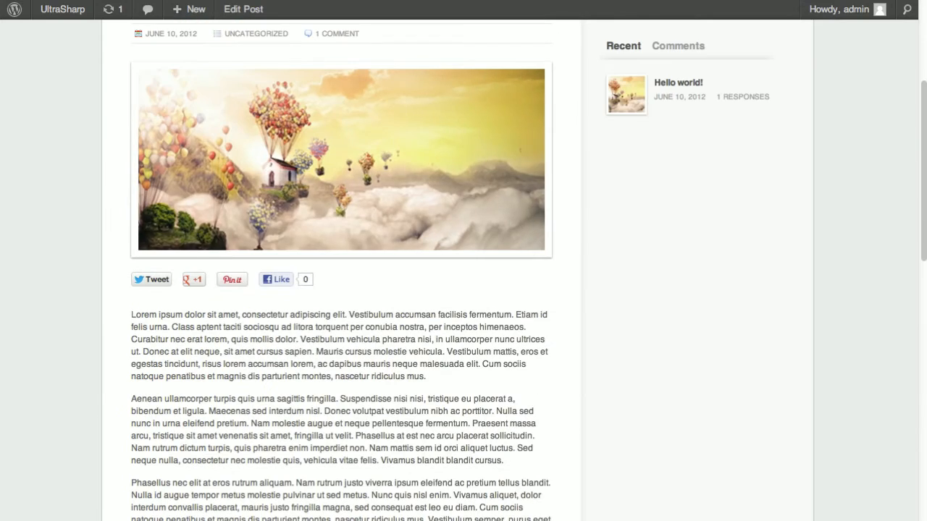
key(ctrl+shift+Tab)
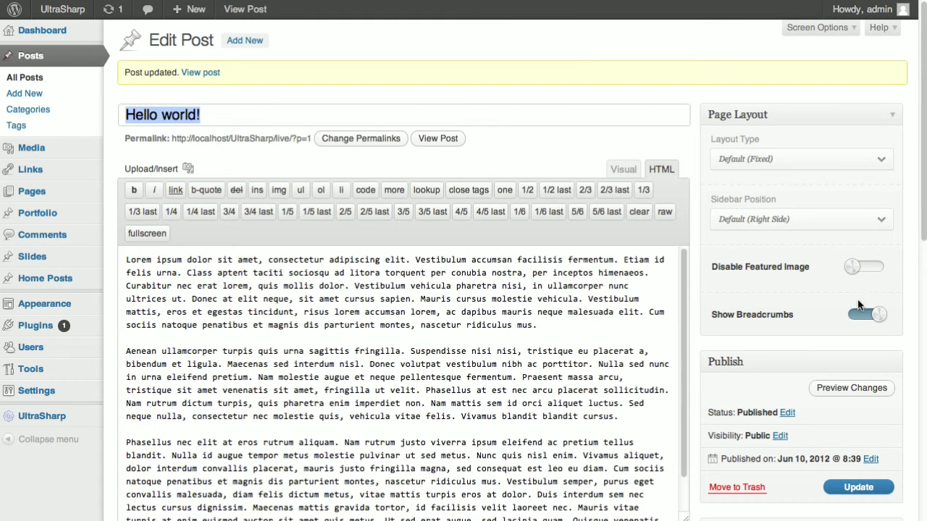
Disable the featured image on the full "Hello world!" post and update the post.
click(854, 268)
click(840, 487)
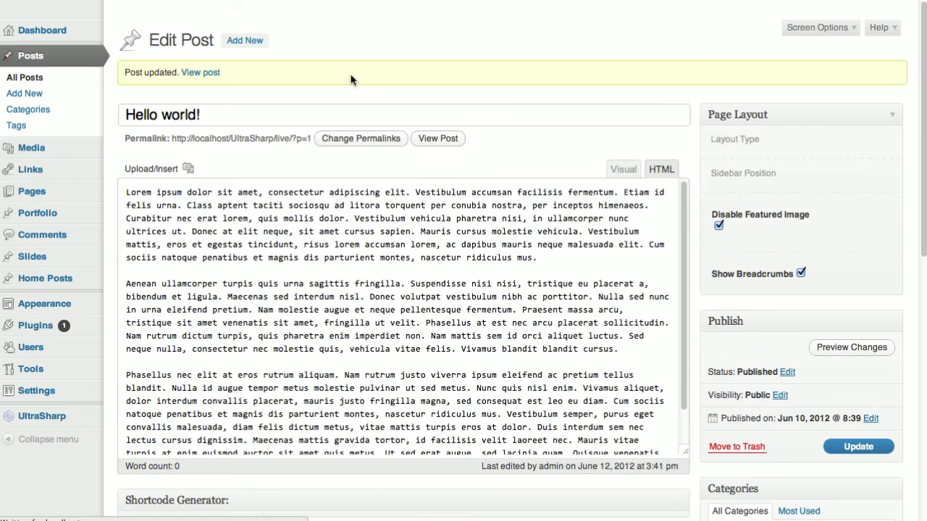
Reload the live post, check its entry on the Blog page and reopen the full "Hello world!" post.
key(ctrl+Tab)
scroll(144, 65, up, 3)
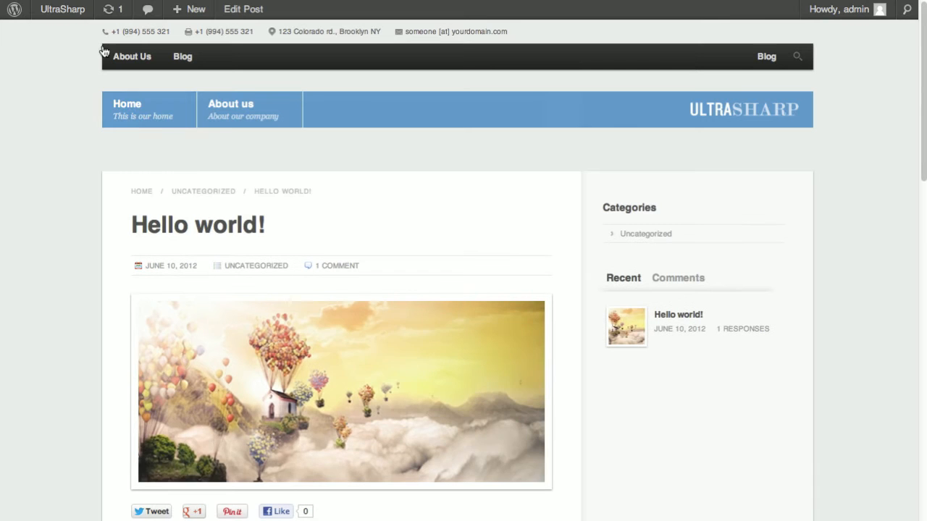
key(ctrl+r)
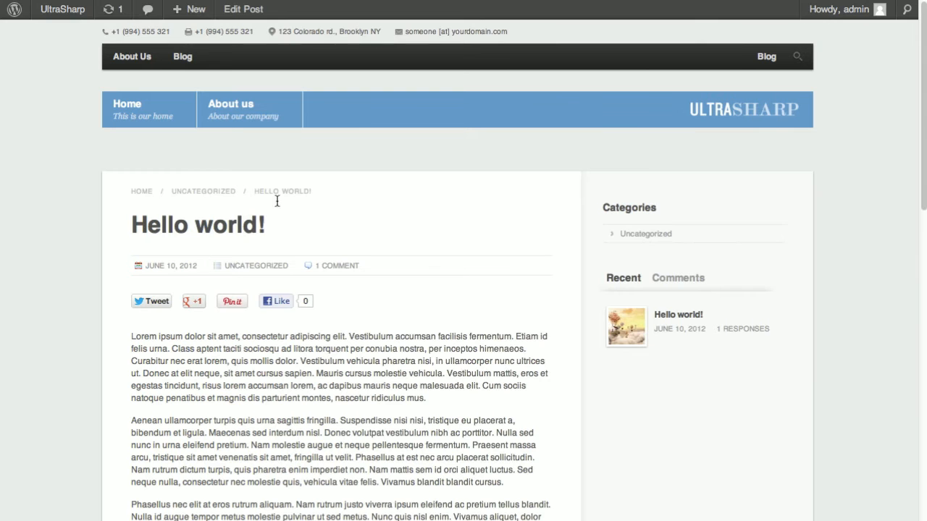
click(178, 61)
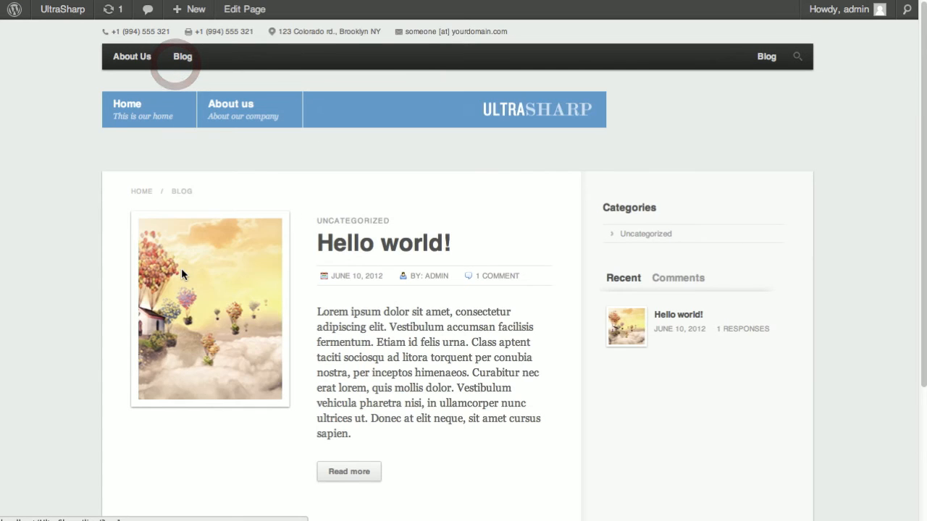
click(449, 249)
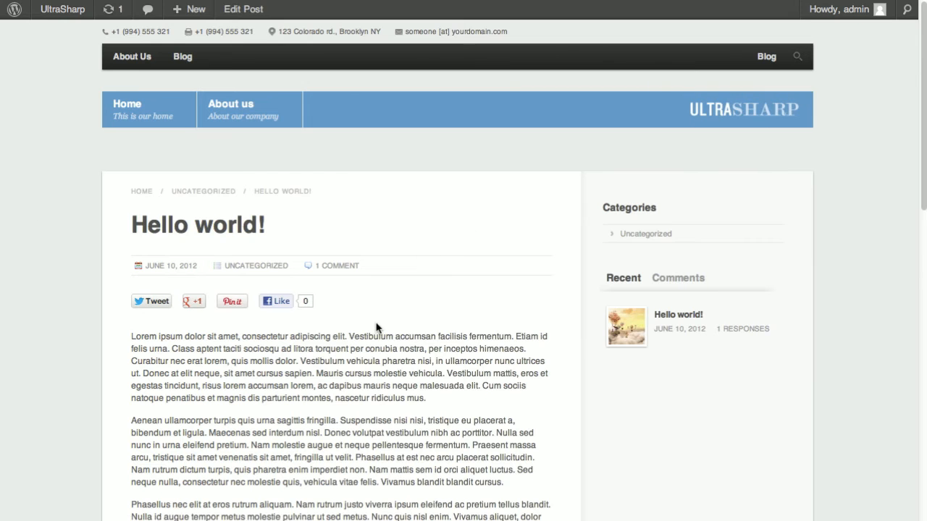
Examine the full post's layout from its share buttons down to the comment form and return to the post editor.
scroll(378, 328, down, 3)
scroll(375, 326, down, 2)
scroll(373, 326, up, 3)
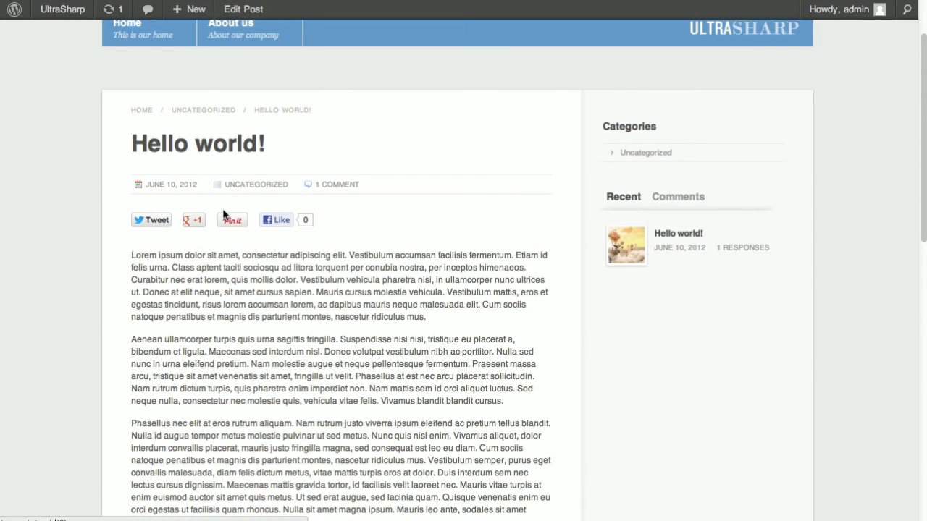
scroll(224, 214, down, 6)
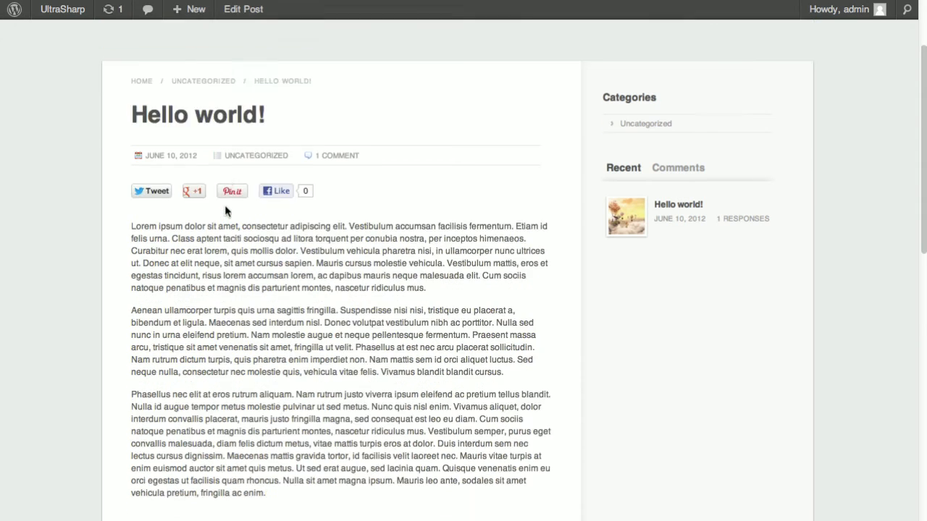
scroll(226, 211, down, 2)
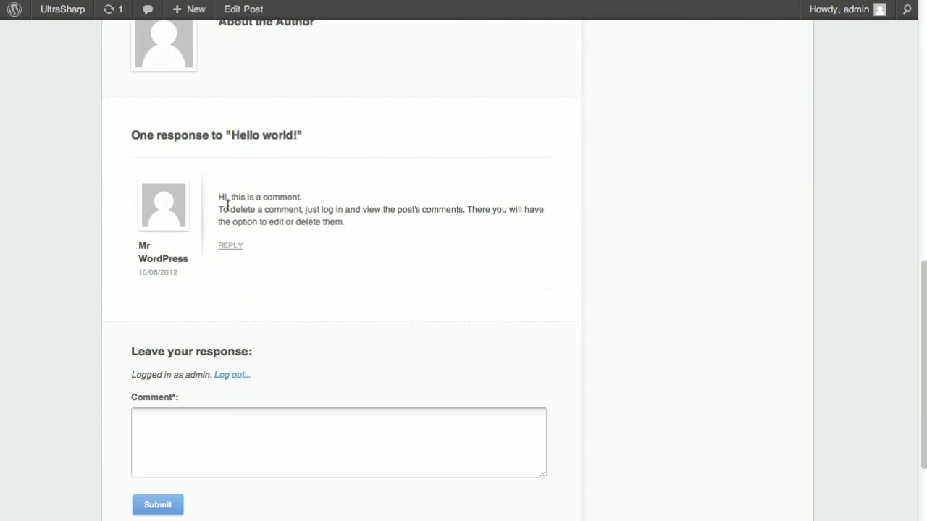
scroll(227, 209, down, 1)
scroll(185, 325, up, 10)
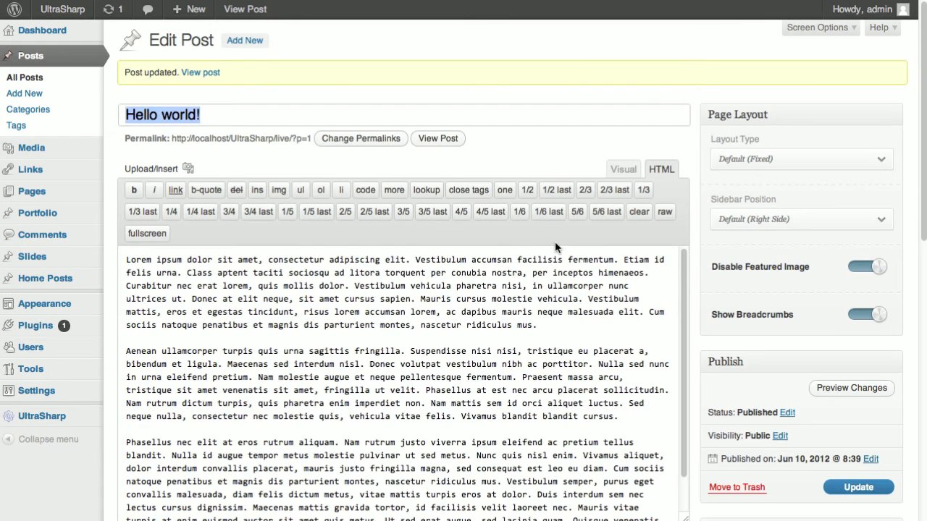
Examine the post's excerpt, Post Features, custom sidebar and featured image settings in the editor.
scroll(506, 427, down, 10)
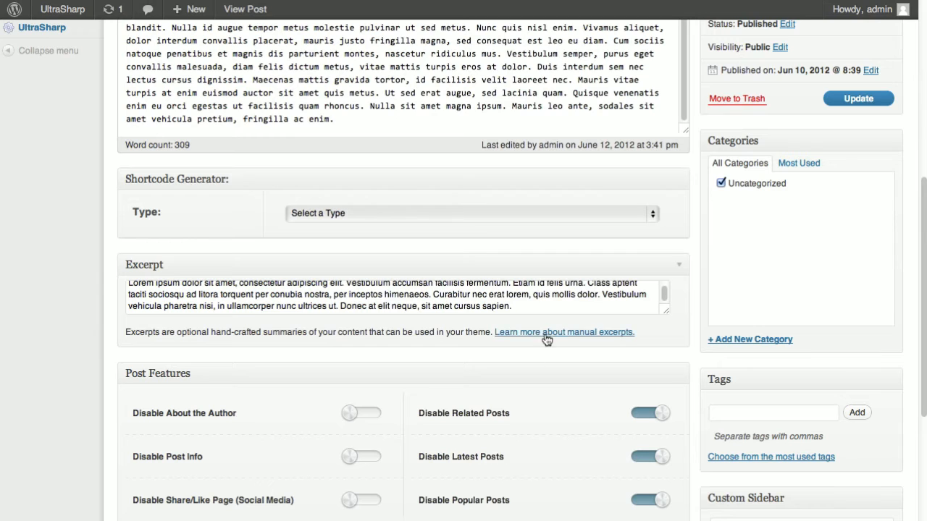
click(557, 306)
triple_click(558, 307)
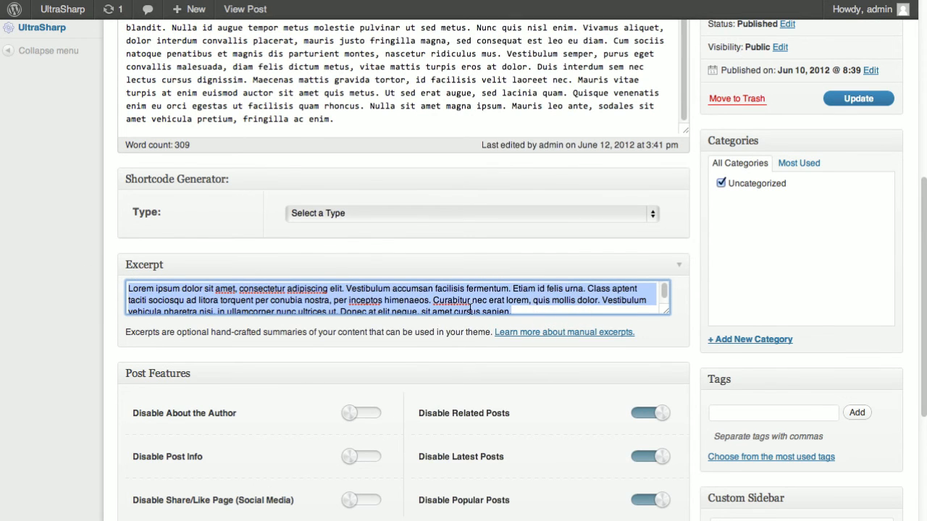
click(507, 281)
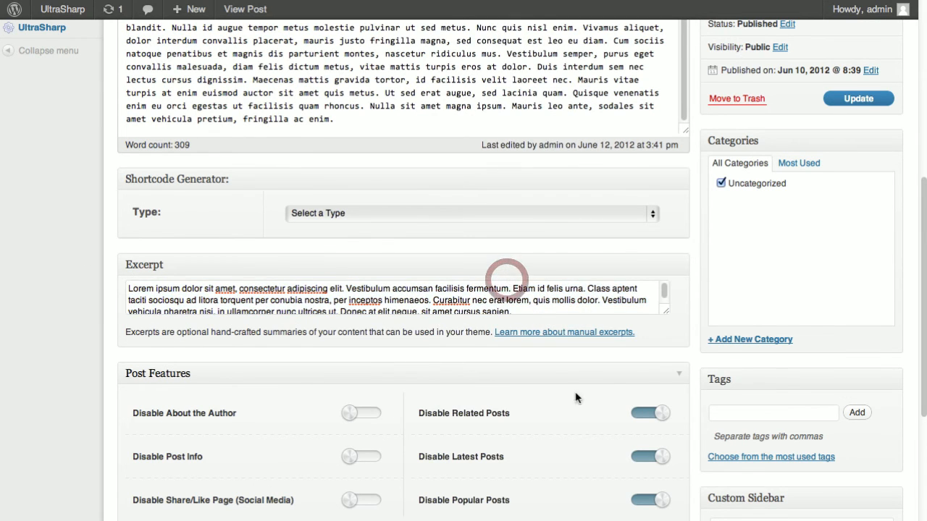
scroll(588, 418, down, 5)
scroll(589, 419, up, 1)
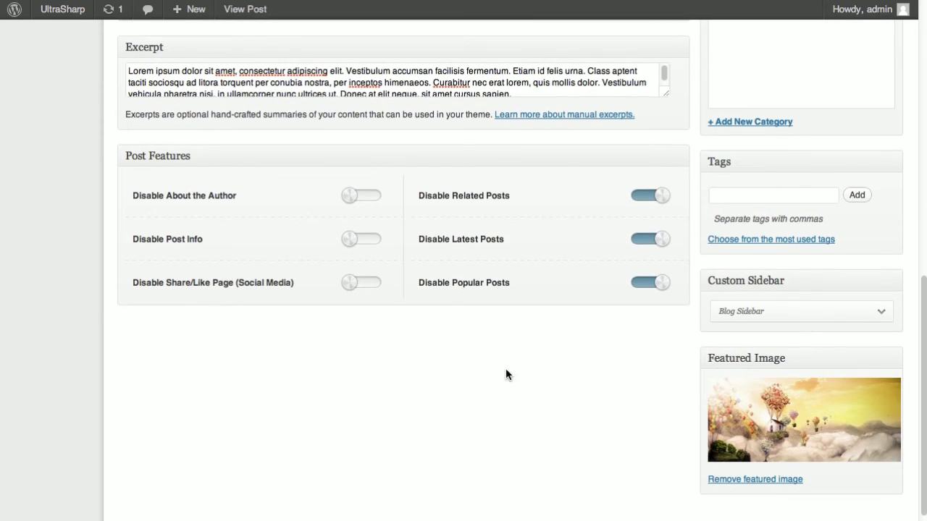
scroll(757, 428, up, 10)
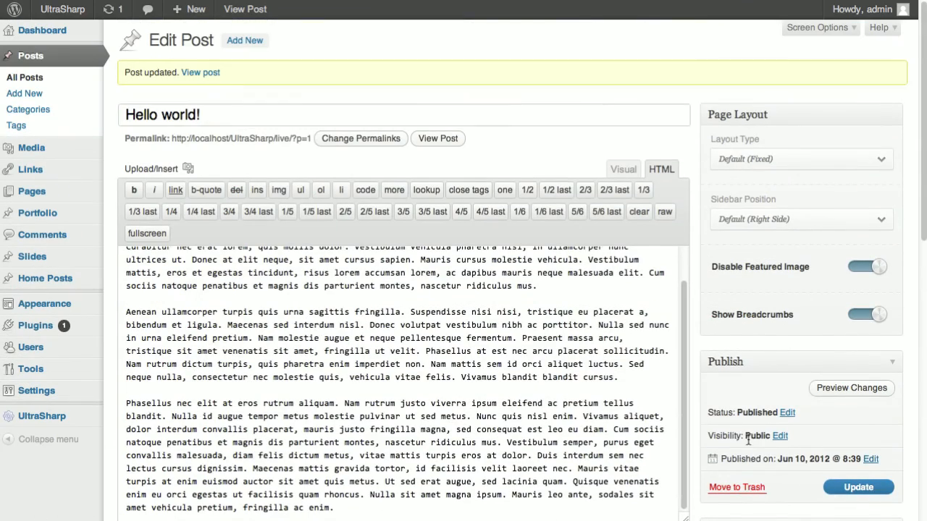
Show the list of all posts and reopen "Hello world!" for editing.
click(93, 84)
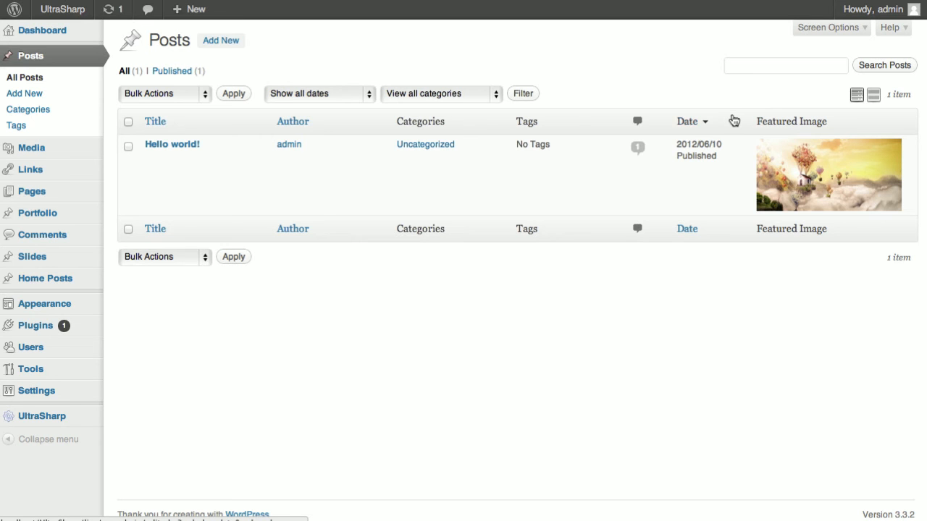
mouse_move(250, 147)
click(192, 145)
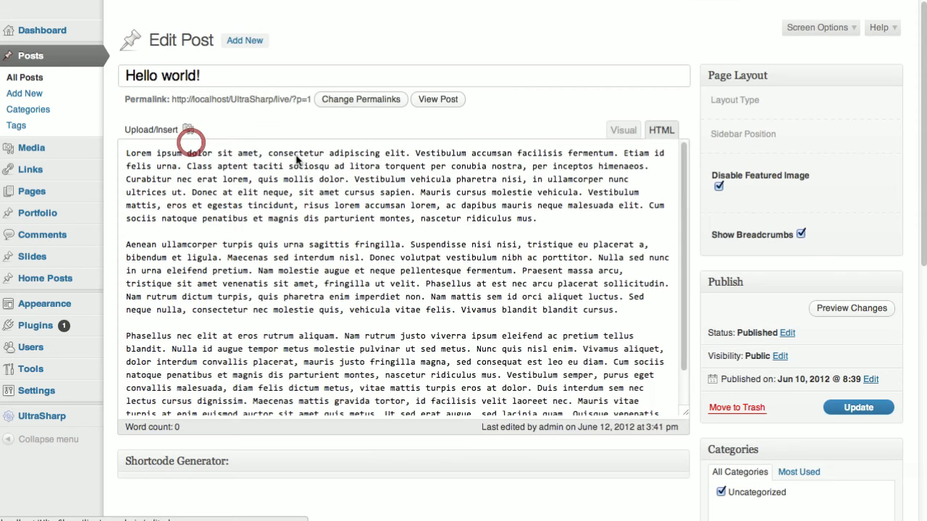
Add a new category named Inspiration to the post.
scroll(733, 310, down, 5)
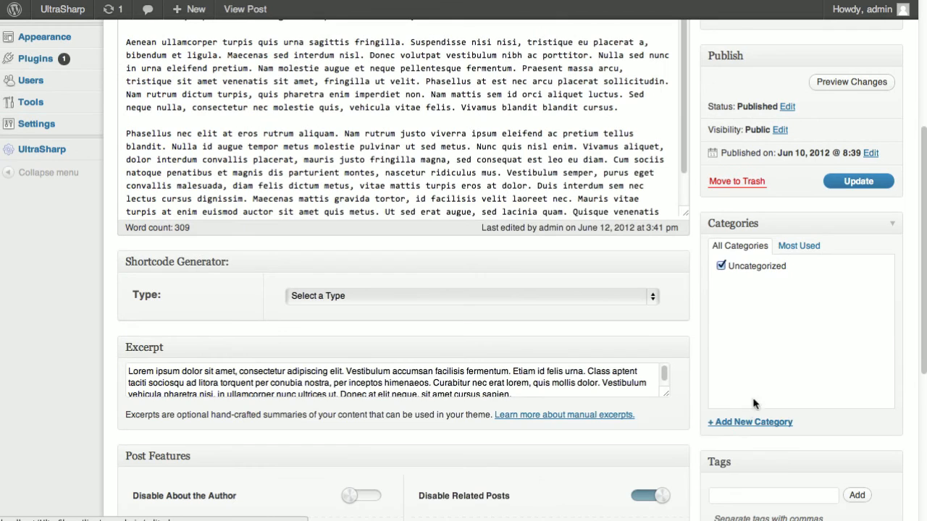
click(753, 423)
click(746, 442)
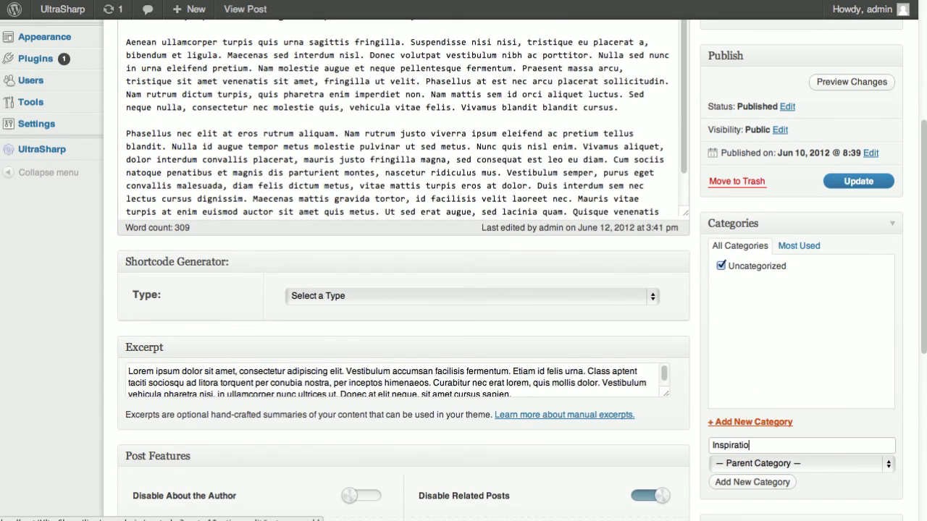
click(778, 482)
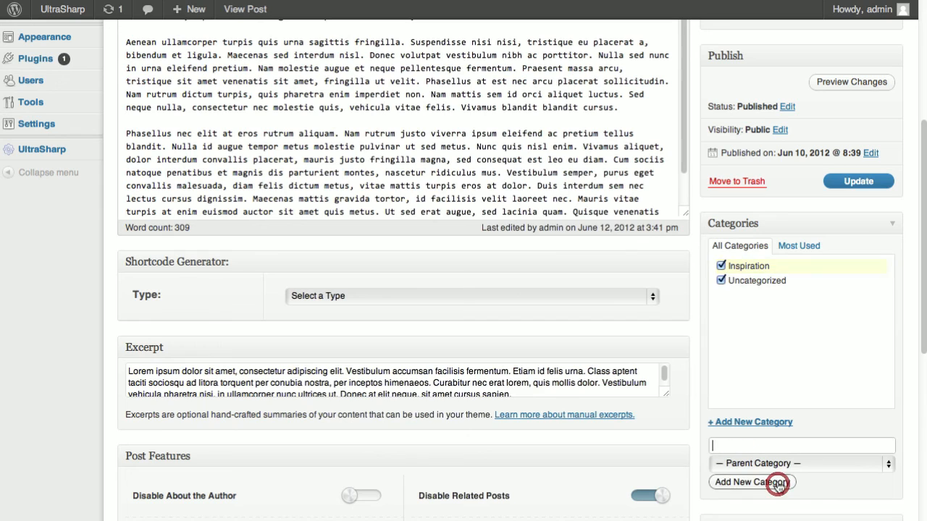
Add a second new category named Digital Painting to the post.
click(758, 445)
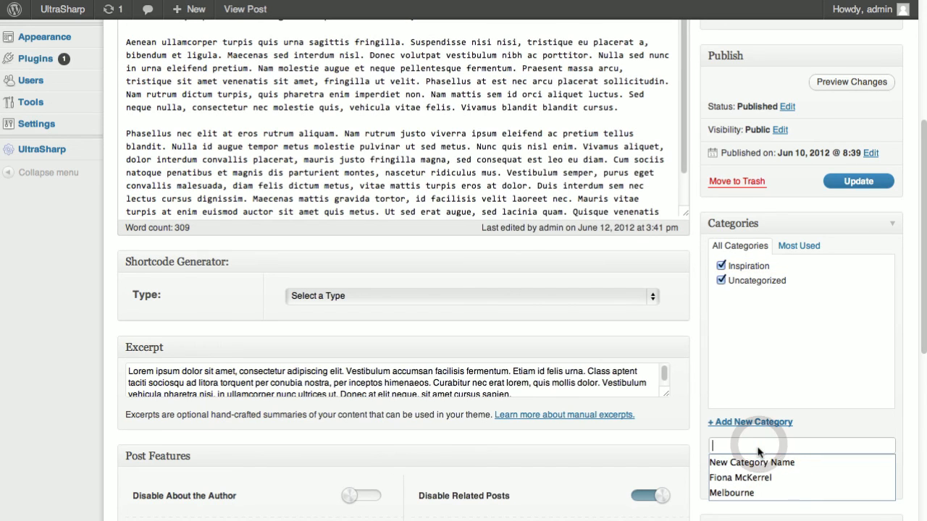
text(D)
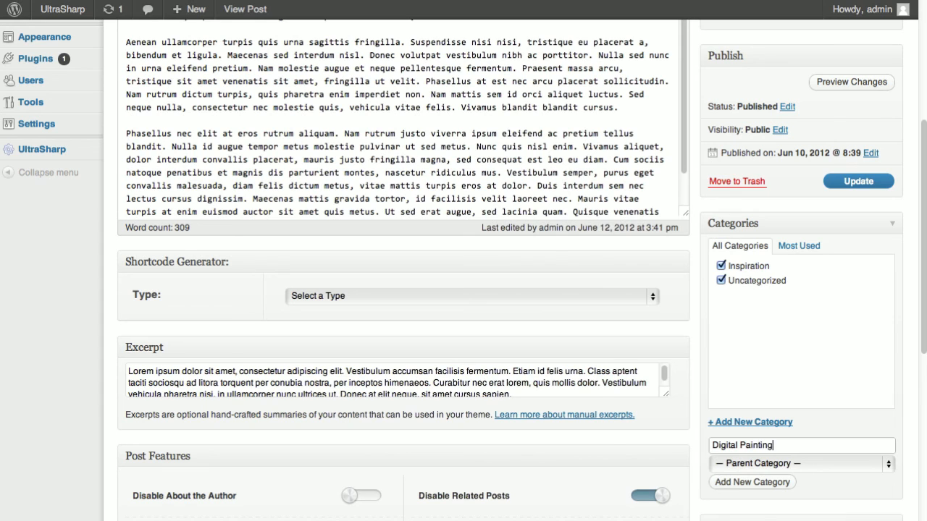
text(igital Painting)
click(753, 483)
Remove the Uncategorized category from the post and update the post.
click(719, 295)
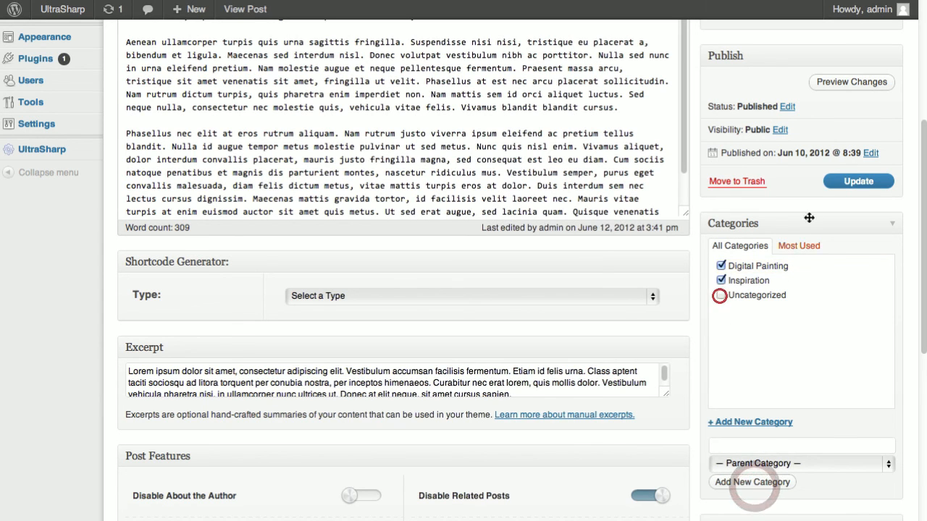
click(832, 183)
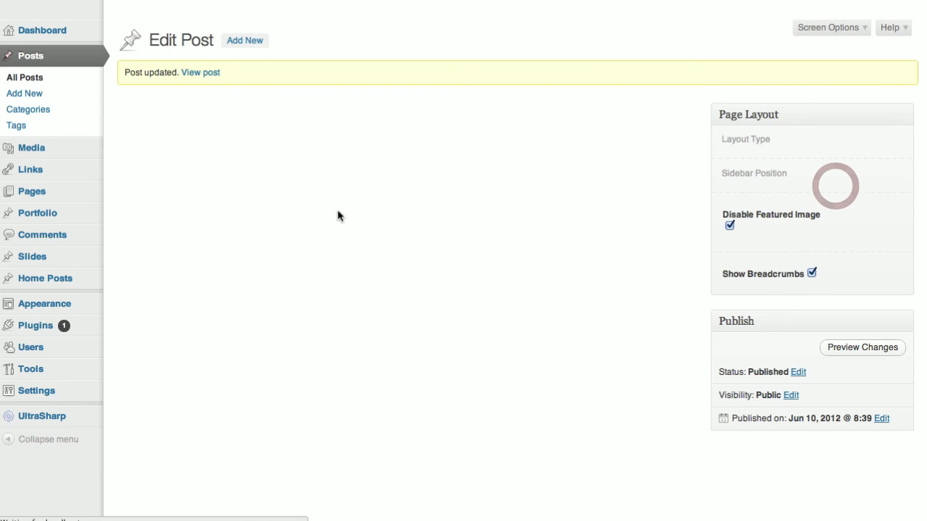
Reload the live post to check its categories and view the Digital Painting category page from the breadcrumbs.
click(232, 0)
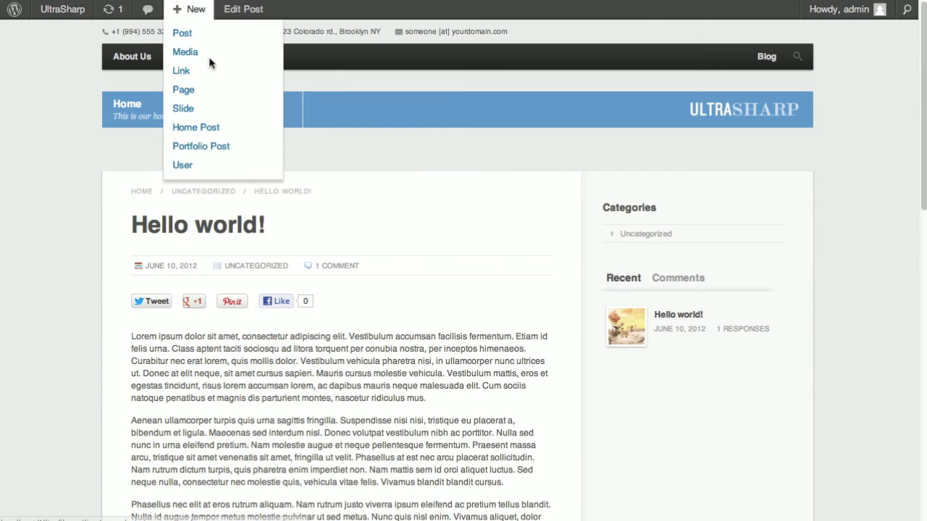
key(super+r)
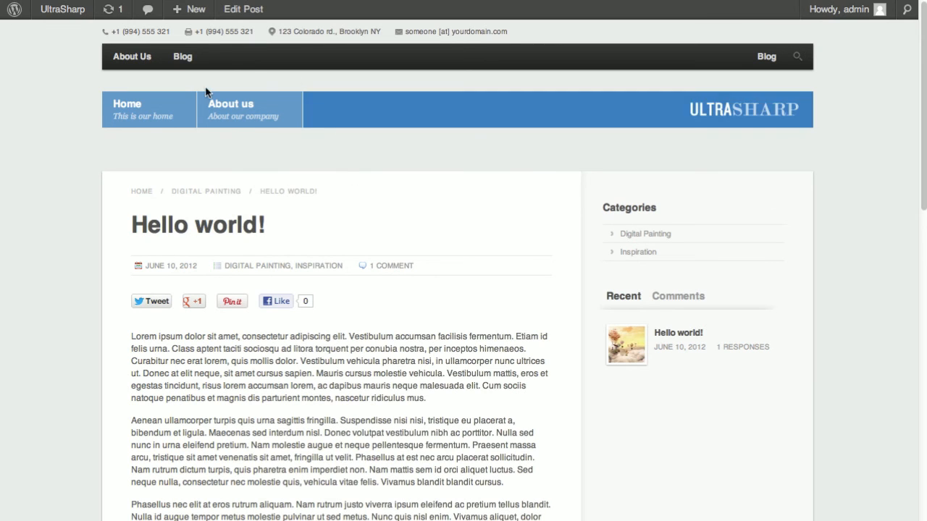
double_click(215, 191)
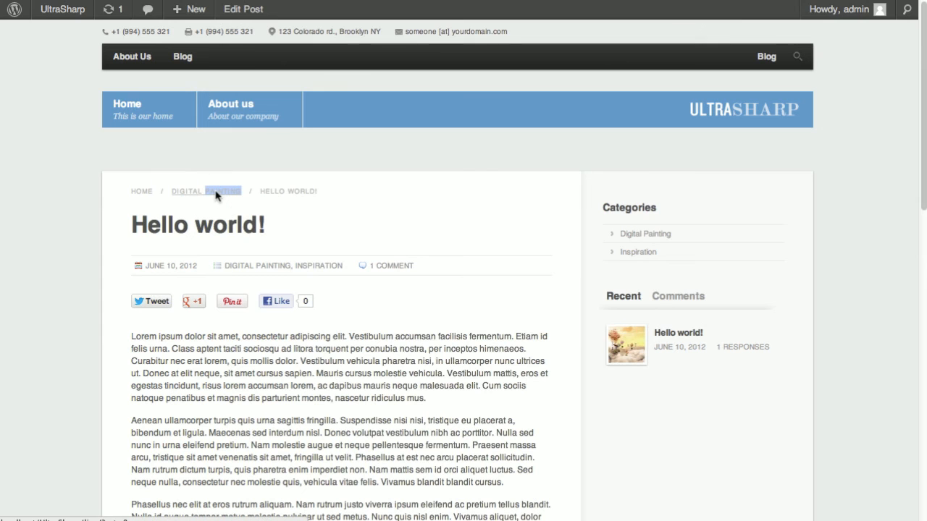
click(215, 194)
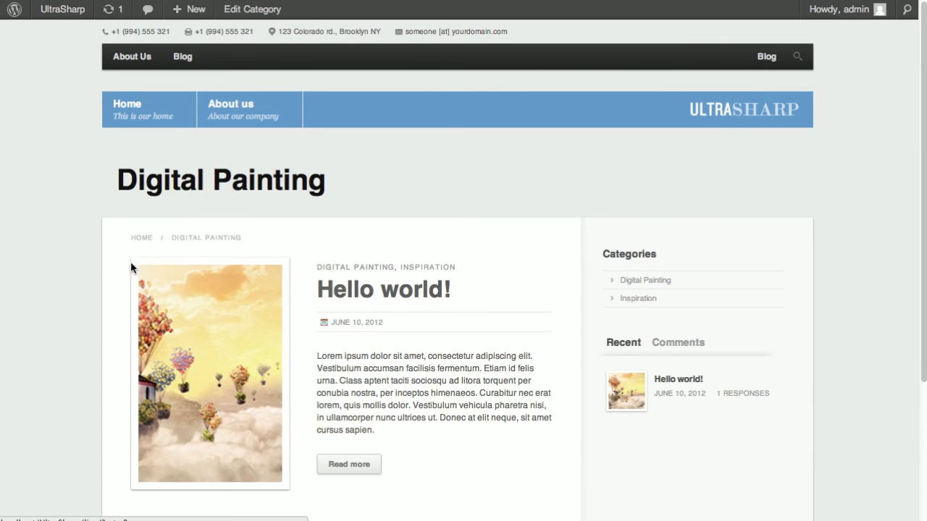
scroll(160, 216, down, 1)
scroll(160, 216, down, 4)
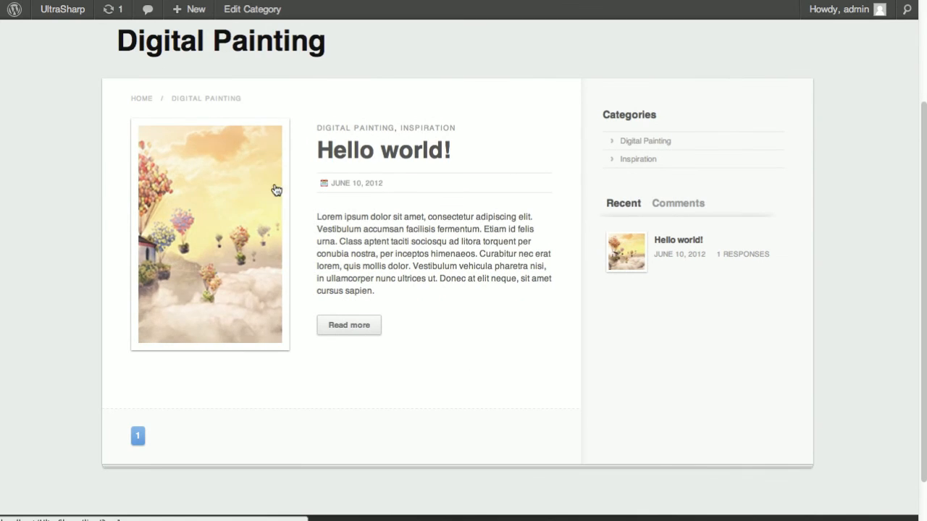